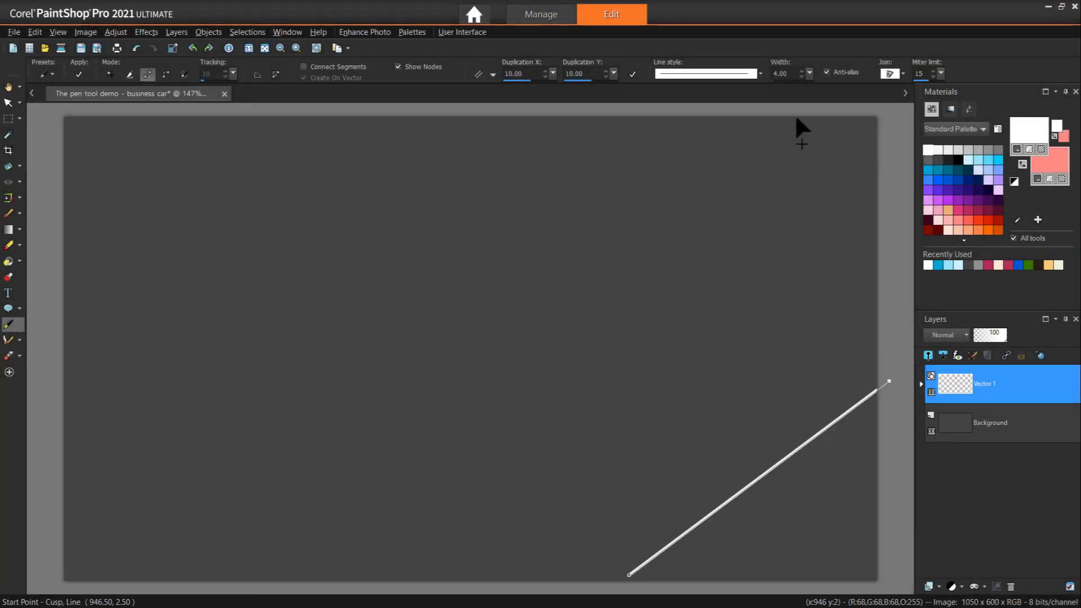
Step: Draw a diagonal line at the top right and a vertical line down the right side
{"action": "left_click_drag", "start_coordinate": [796, 118], "coordinate": [875, 186]}
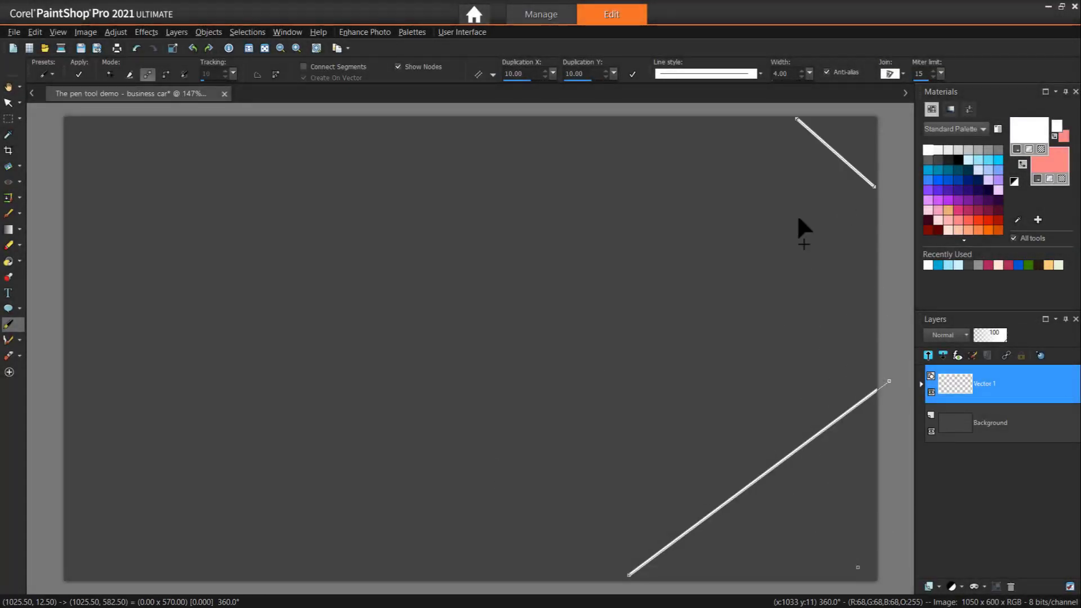
{"action": "left_click_drag", "start_coordinate": [859, 116], "coordinate": [858, 569]}
{"action": "left_click", "coordinate": [760, 73]}
Step: Make the lines dash-dot at width 3.00 and show the path in Vector 1
{"action": "left_click", "coordinate": [631, 264]}
{"action": "left_click", "coordinate": [802, 70]}
{"action": "left_click", "coordinate": [802, 70]}
{"action": "left_click", "coordinate": [802, 70]}
{"action": "left_click", "coordinate": [799, 76]}
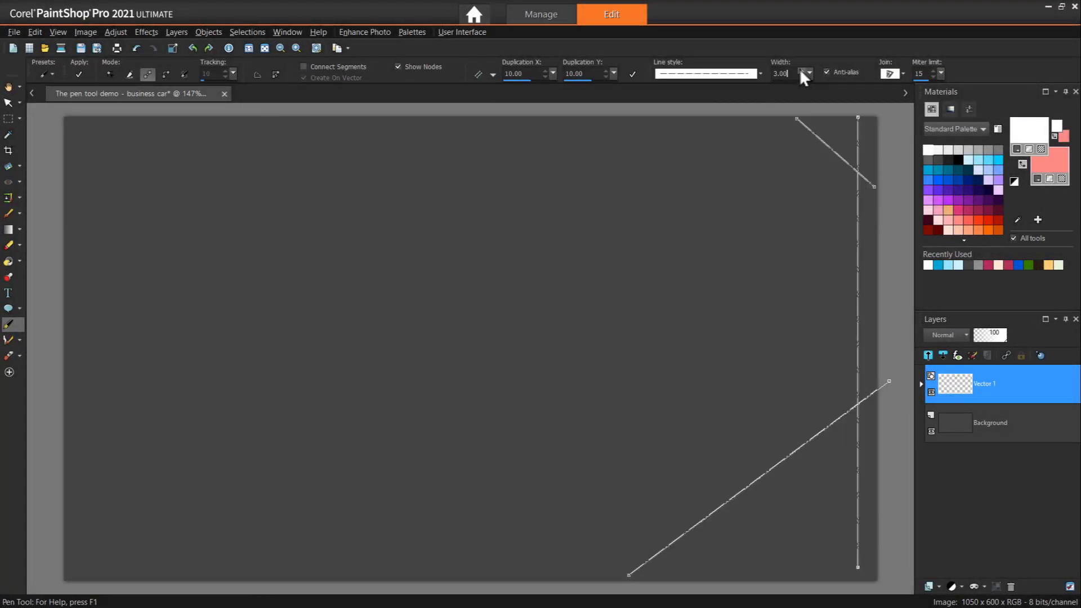
{"action": "left_click", "coordinate": [799, 69]}
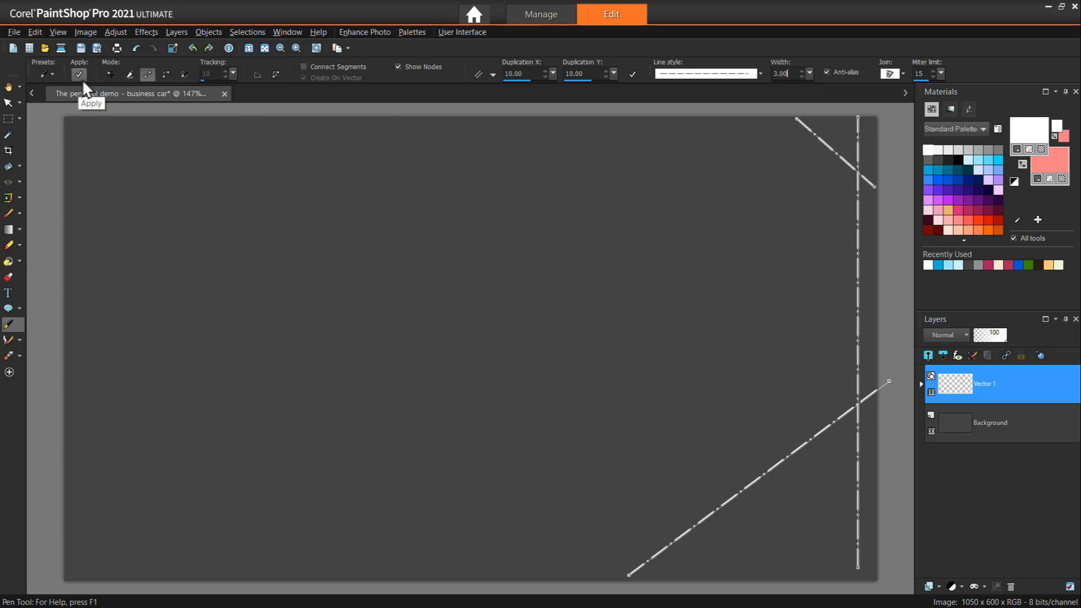
{"action": "left_click", "coordinate": [921, 384]}
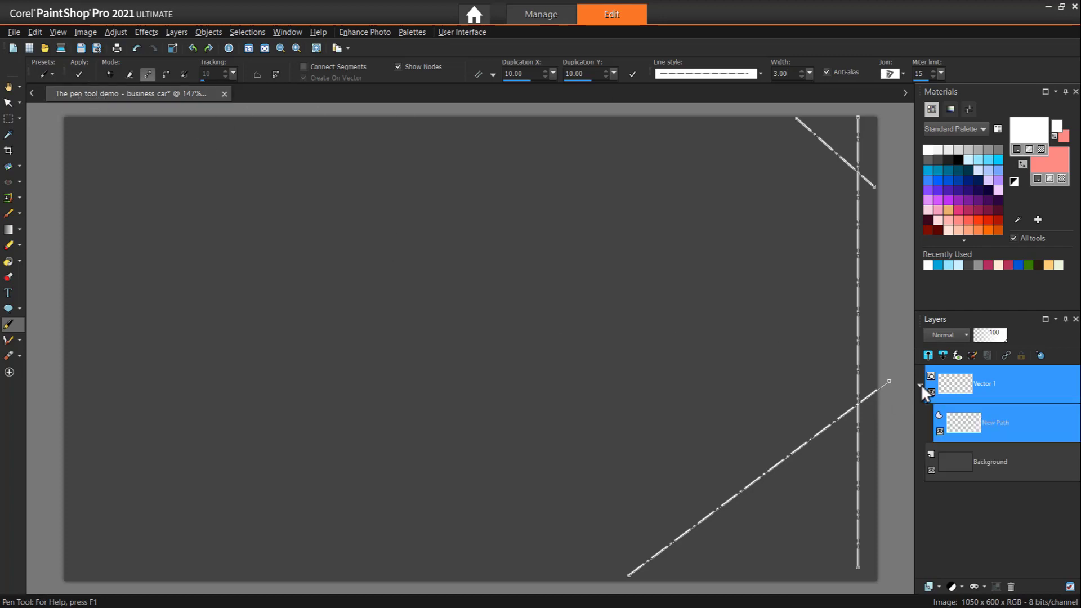
{"action": "left_click", "coordinate": [8, 103]}
Step: Draw two solid white horizontal lines across the lower left
{"action": "key", "text": "v"}
{"action": "left_click_drag", "start_coordinate": [64, 506], "coordinate": [327, 506]}
{"action": "left_click", "coordinate": [79, 74]}
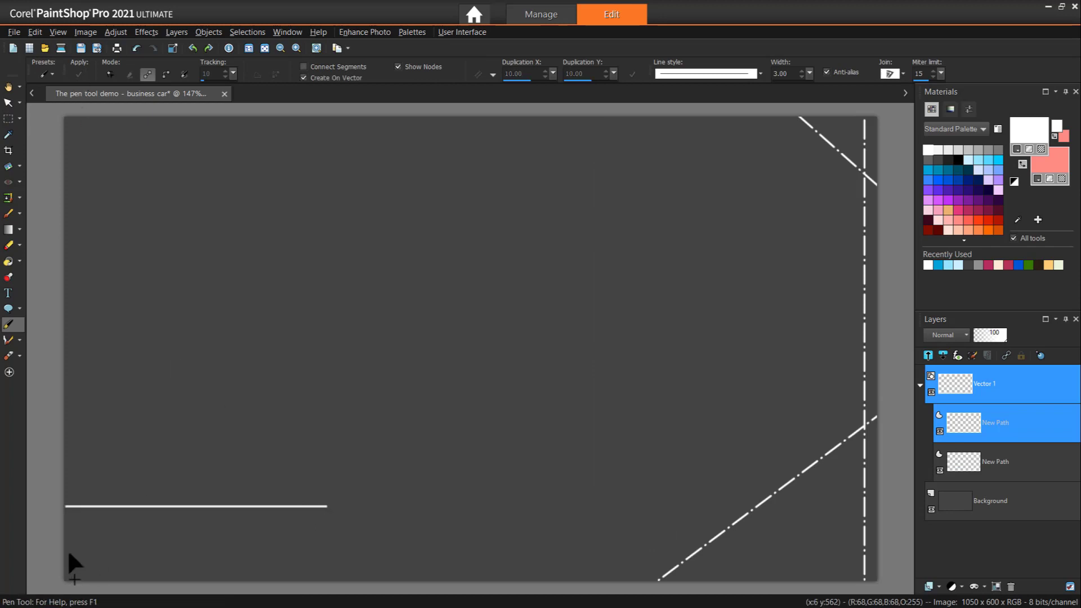
{"action": "left_click_drag", "start_coordinate": [67, 552], "coordinate": [331, 552]}
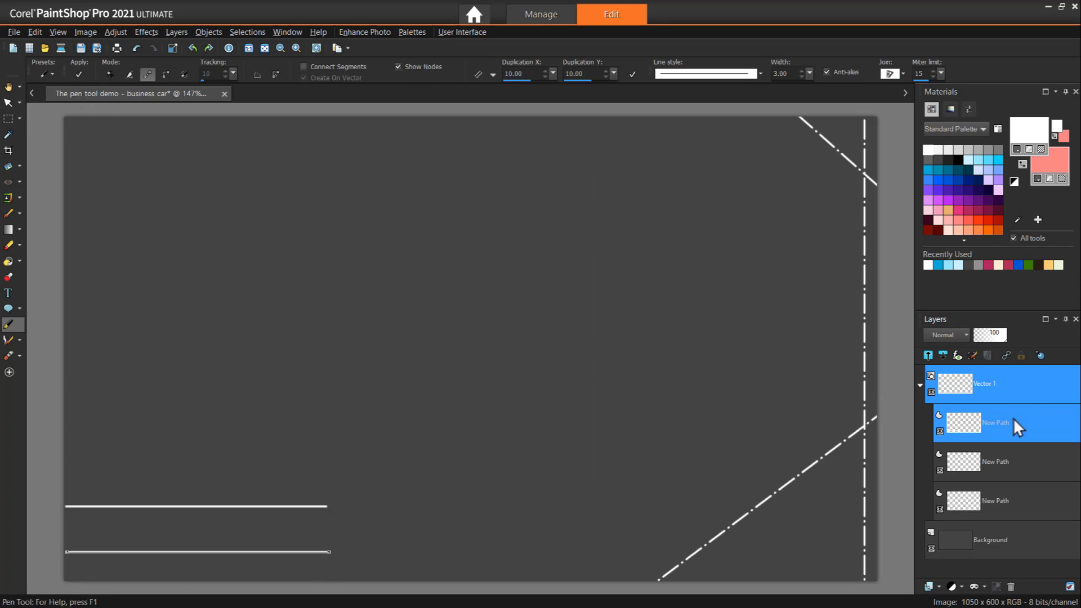
Step: Shorten and shift the lower line, rotate the upper one diagonal, and turn off Create On Vector
{"action": "left_click", "coordinate": [8, 103]}
{"action": "left_click_drag", "start_coordinate": [201, 552], "coordinate": [236, 556]}
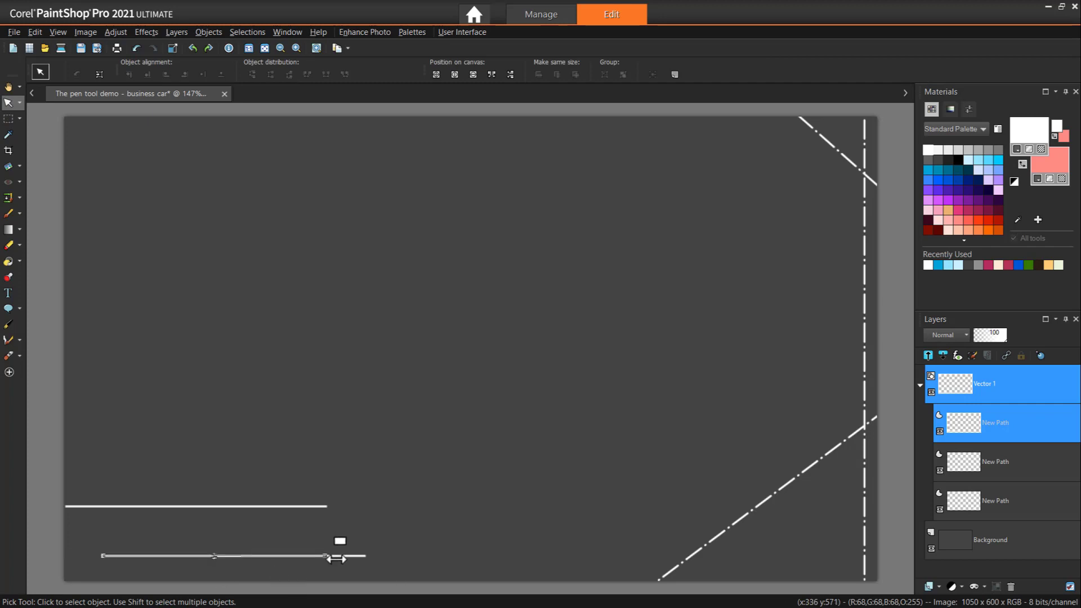
{"action": "left_click_drag", "start_coordinate": [336, 558], "coordinate": [316, 556]}
{"action": "left_click_drag", "start_coordinate": [213, 555], "coordinate": [192, 556]}
{"action": "left_click", "coordinate": [221, 507]}
{"action": "left_click_drag", "start_coordinate": [223, 506], "coordinate": [145, 149]}
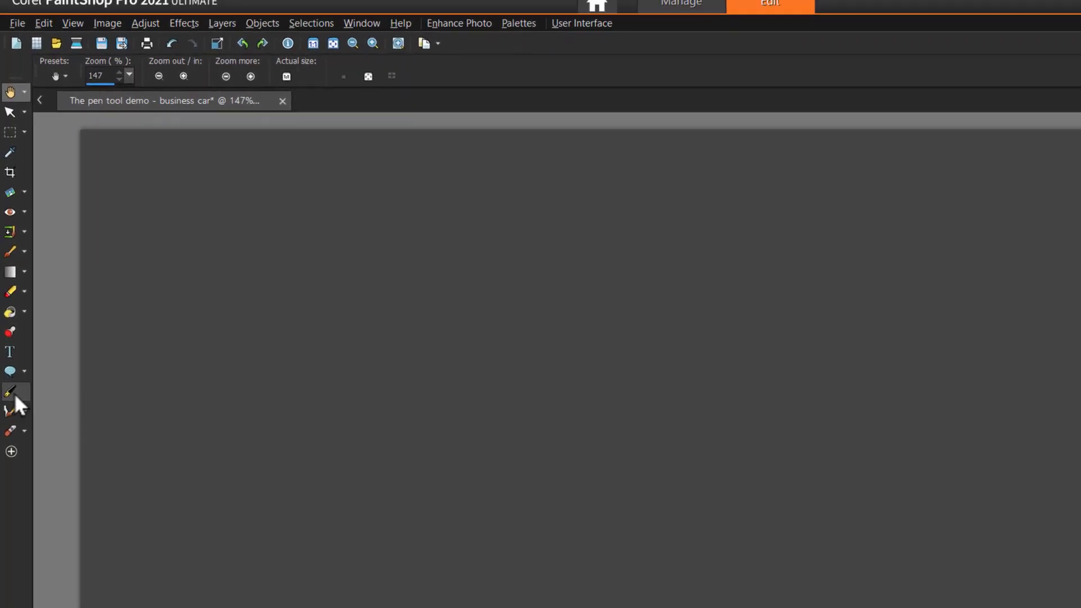
{"action": "left_click", "coordinate": [12, 393]}
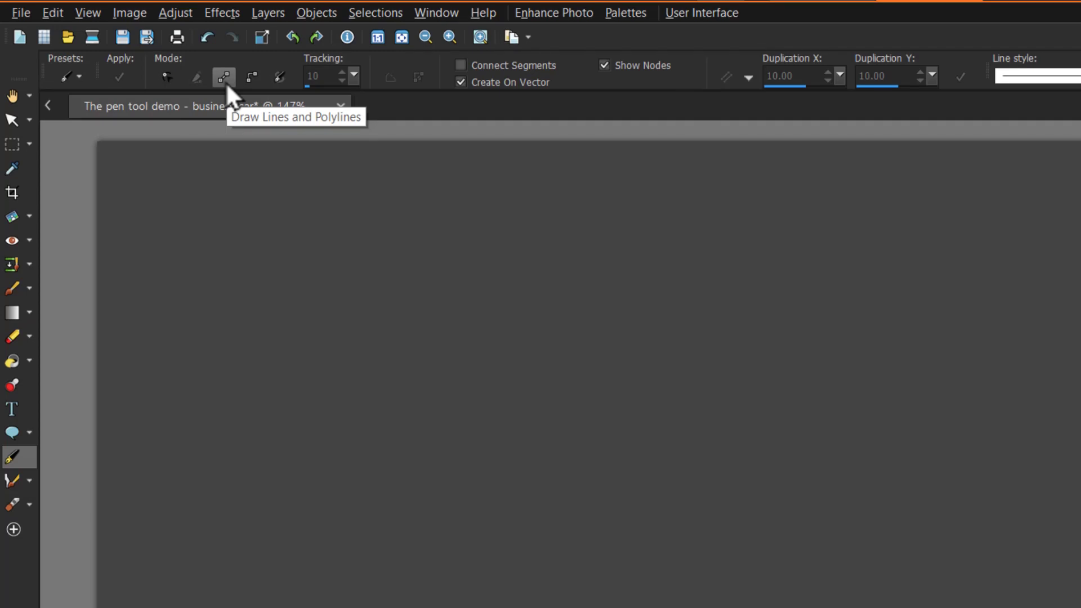
{"action": "left_click", "coordinate": [459, 82]}
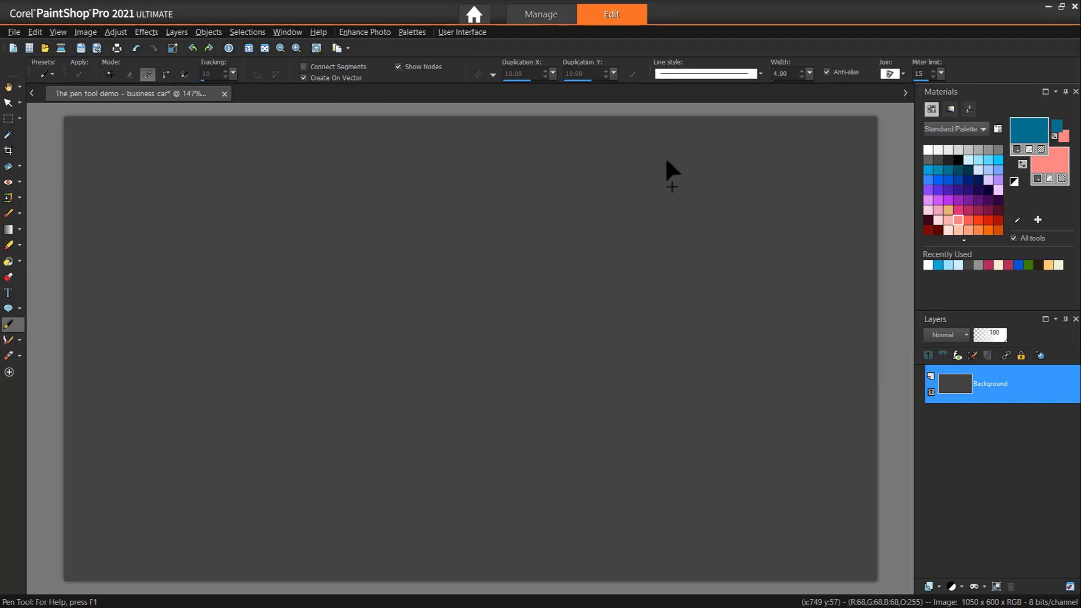
Step: In white, draw a bottom-to-right-edge diagonal, a short top-right diagonal, and a right-side vertical line
{"action": "left_click", "coordinate": [929, 148]}
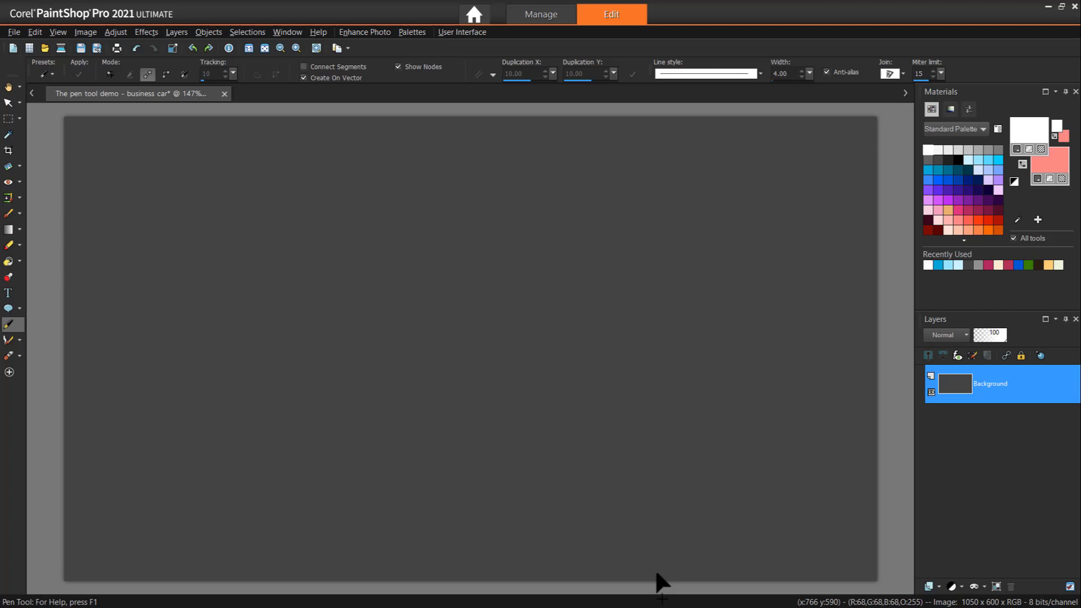
{"action": "mouse_move", "coordinate": [629, 574]}
{"action": "left_mouse_down"}
{"action": "mouse_move", "coordinate": [841, 422]}
{"action": "mouse_move", "coordinate": [883, 360]}
{"action": "mouse_move", "coordinate": [889, 380]}
{"action": "left_mouse_up"}
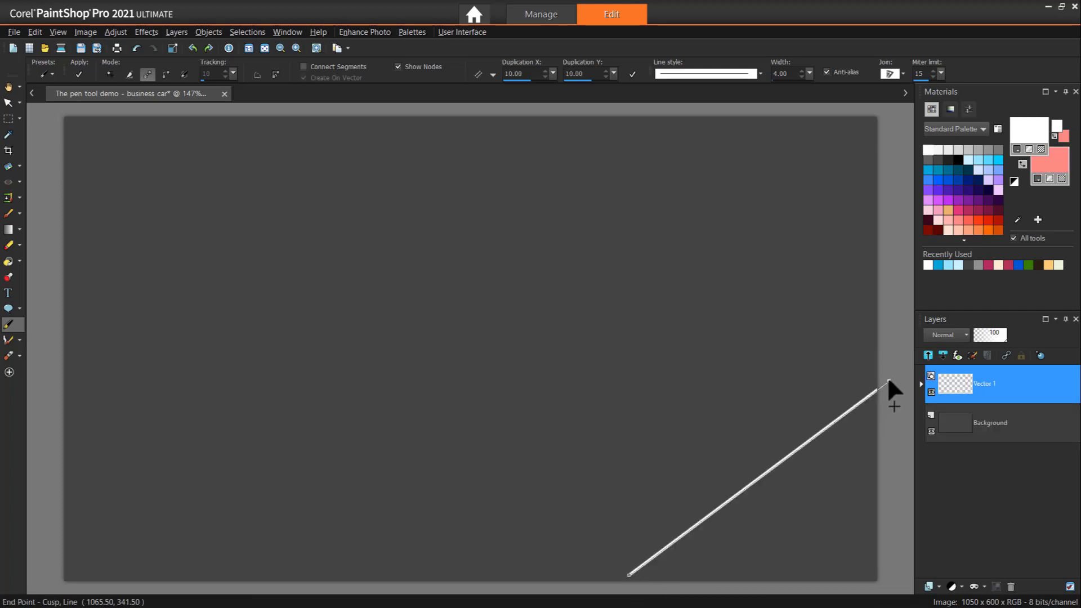
{"action": "left_click", "coordinate": [797, 118]}
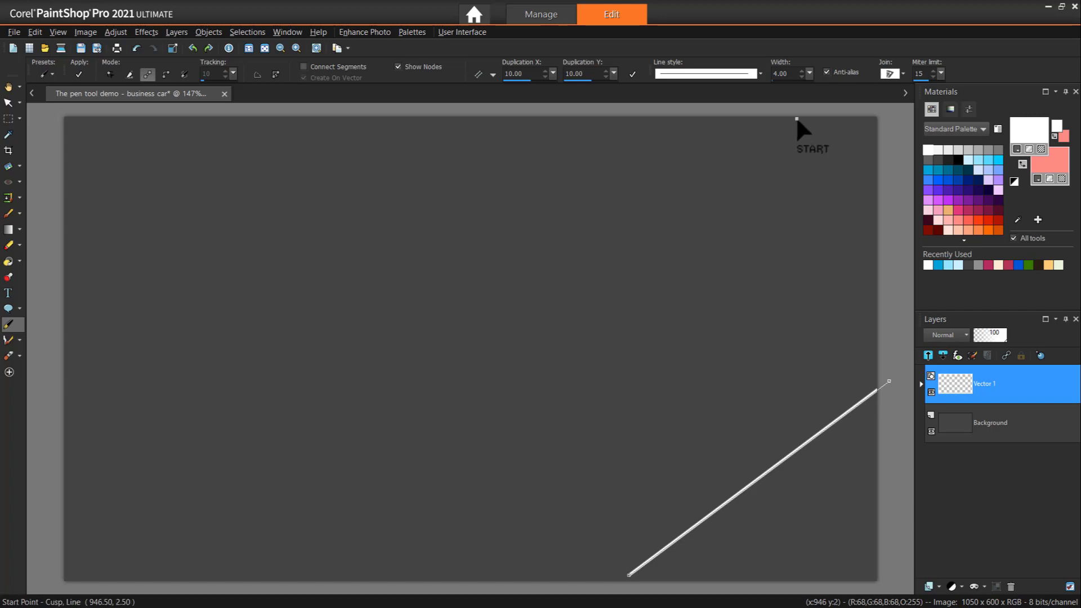
{"action": "left_click", "coordinate": [875, 186]}
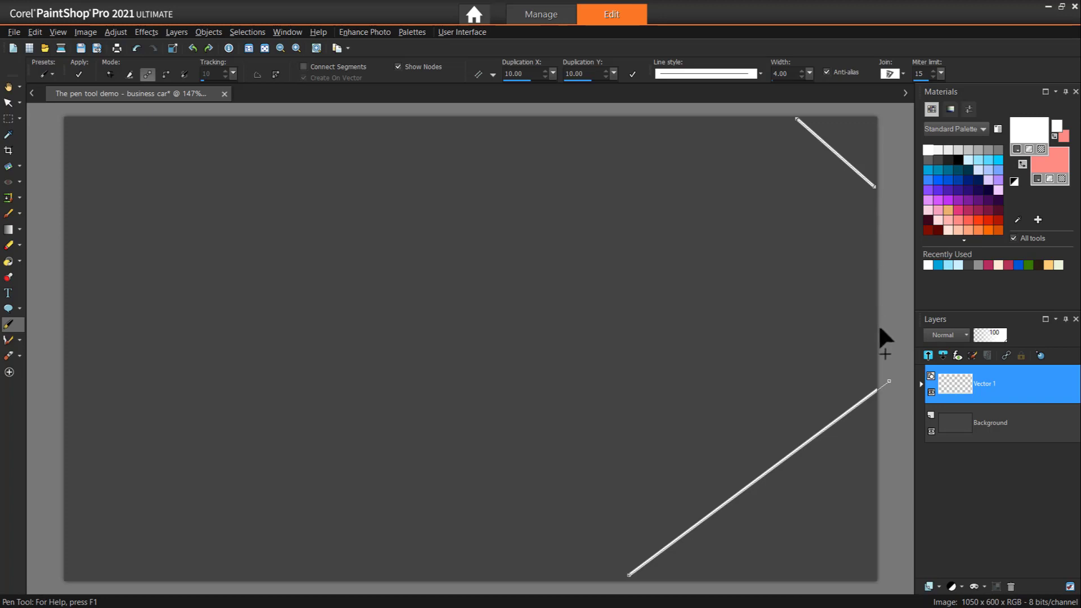
{"action": "left_click_drag", "start_coordinate": [857, 567], "coordinate": [865, 117]}
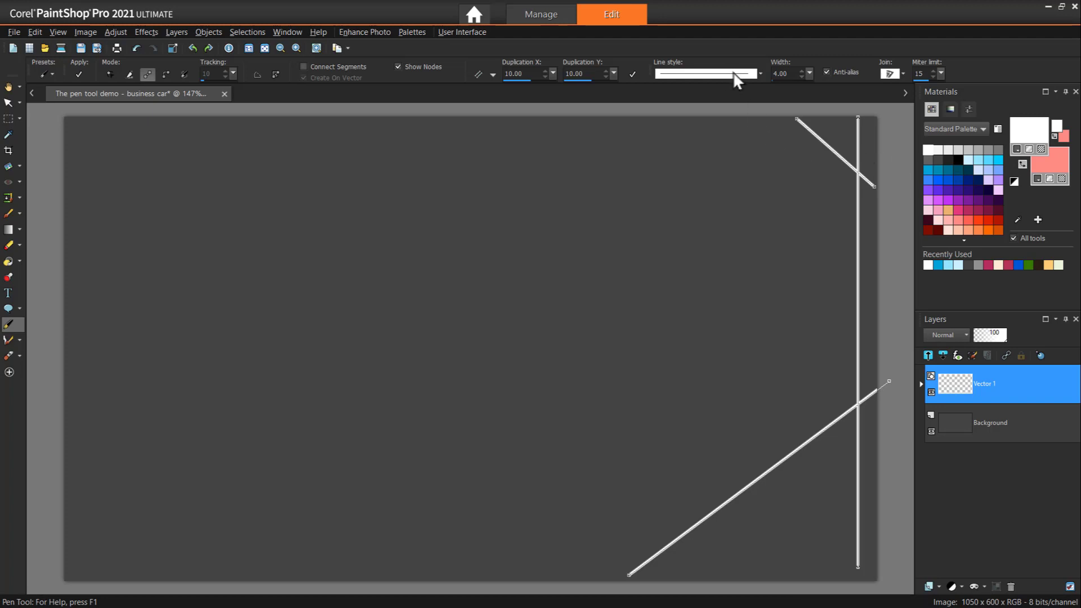
Step: After trying an arrowhead end, set the lines to Dash dot at width 3.00
{"action": "left_click", "coordinate": [718, 74]}
{"action": "left_click", "coordinate": [709, 181]}
{"action": "left_click", "coordinate": [714, 74]}
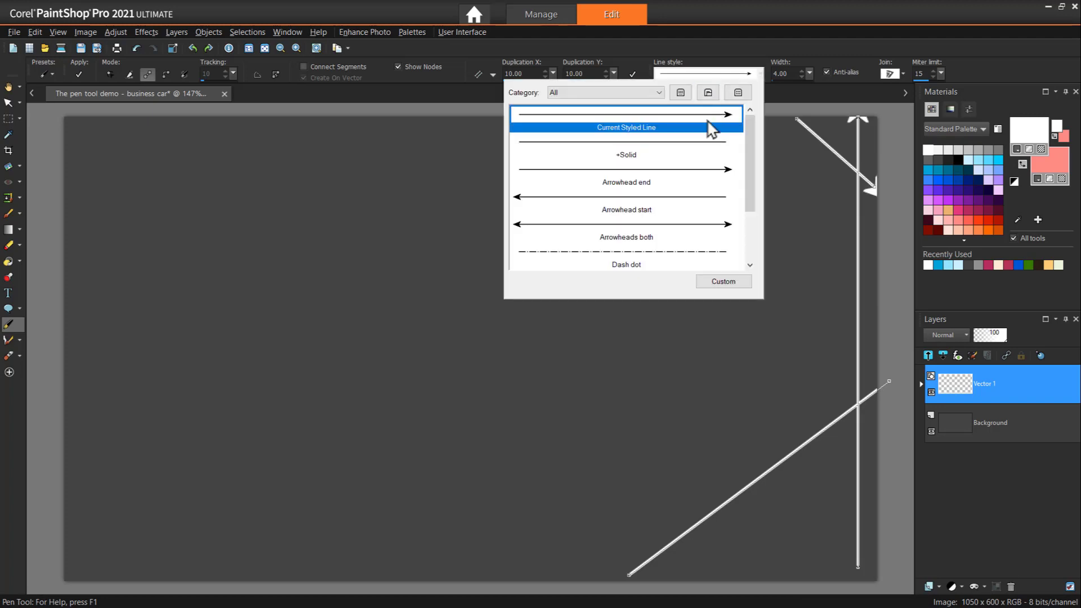
{"action": "left_click", "coordinate": [678, 258]}
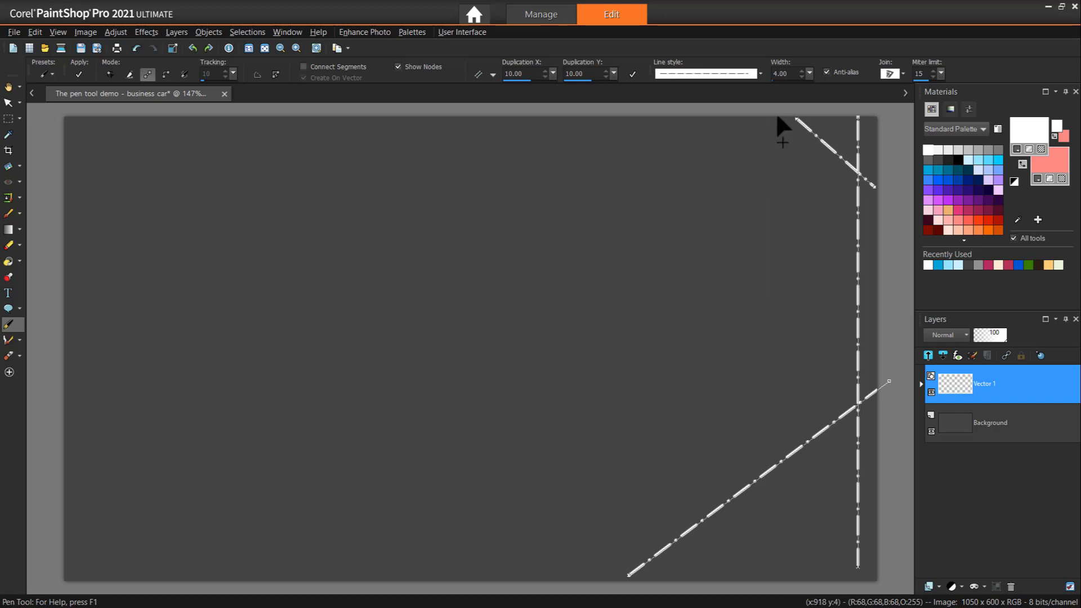
{"action": "left_click", "coordinate": [801, 76]}
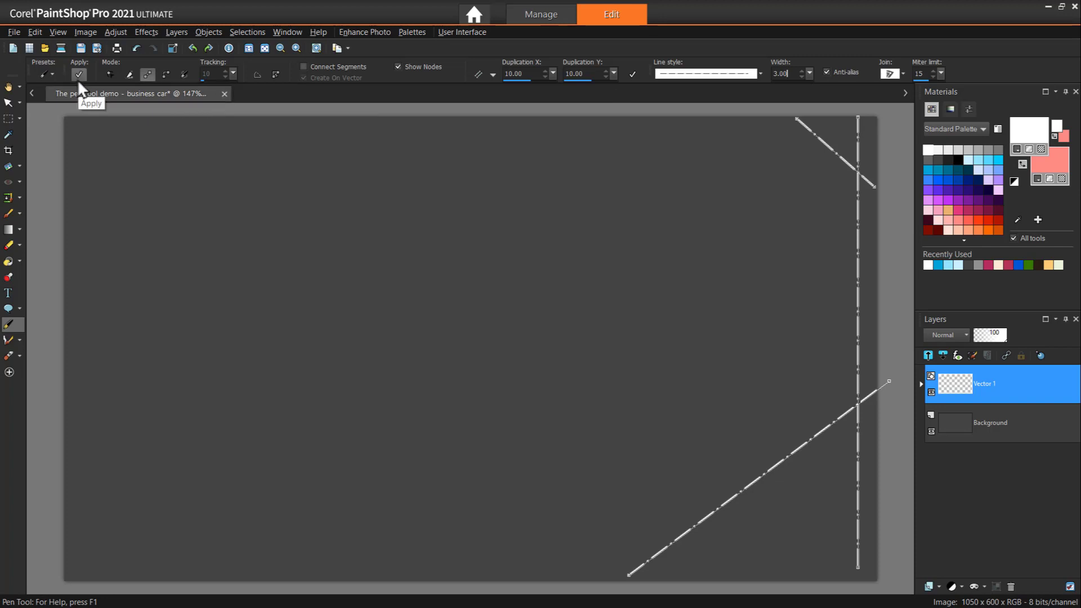
Step: Nudge the Vector 1 dash-dot path right, then draw a horizontal line across the lower left
{"action": "left_click", "coordinate": [921, 384]}
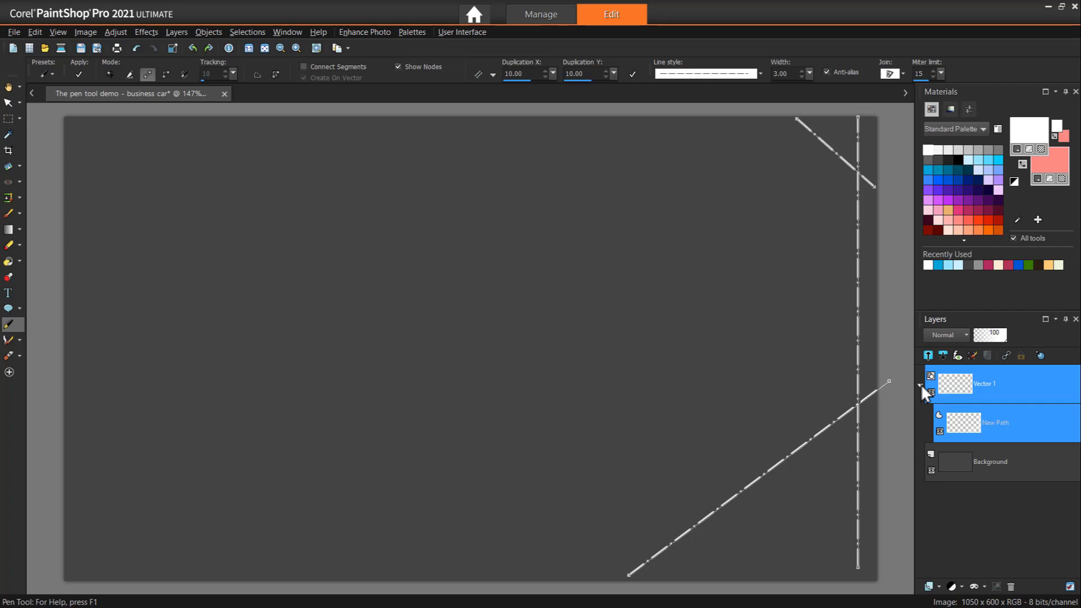
{"action": "double_click", "coordinate": [991, 424]}
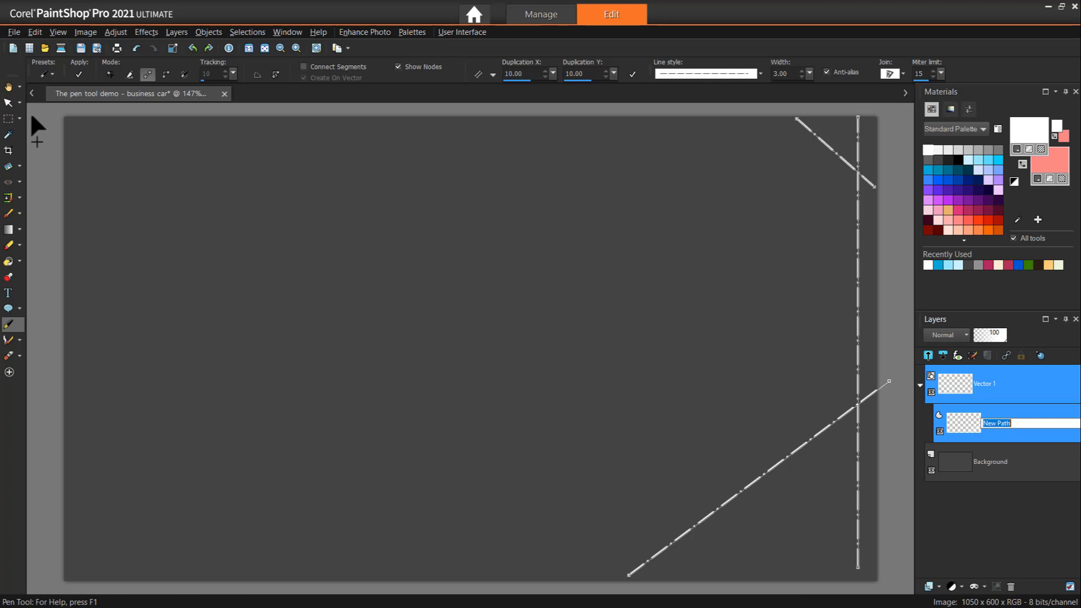
{"action": "left_click", "coordinate": [8, 103]}
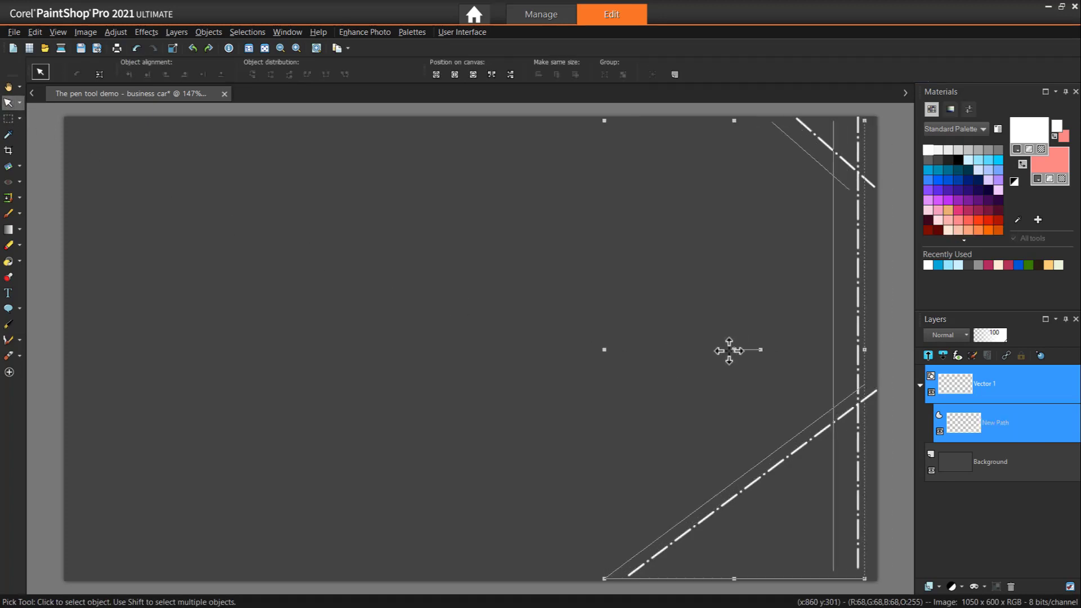
{"action": "left_click_drag", "start_coordinate": [729, 350], "coordinate": [741, 347]}
{"action": "left_click_drag", "start_coordinate": [66, 507], "coordinate": [328, 506]}
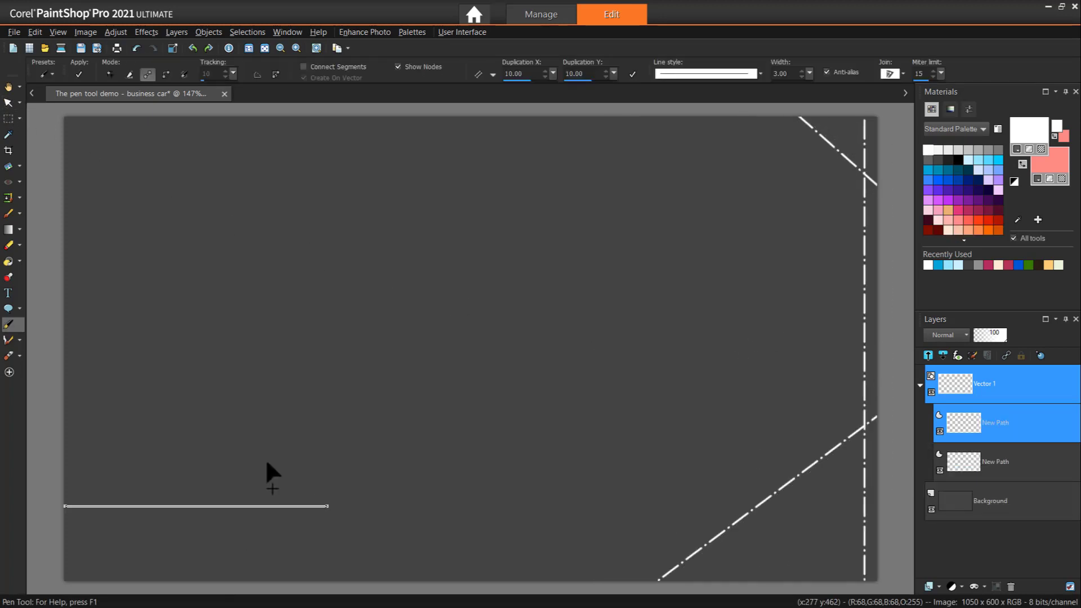
Step: Commit the horizontal line and add a second horizontal line below it
{"action": "left_click", "coordinate": [77, 75]}
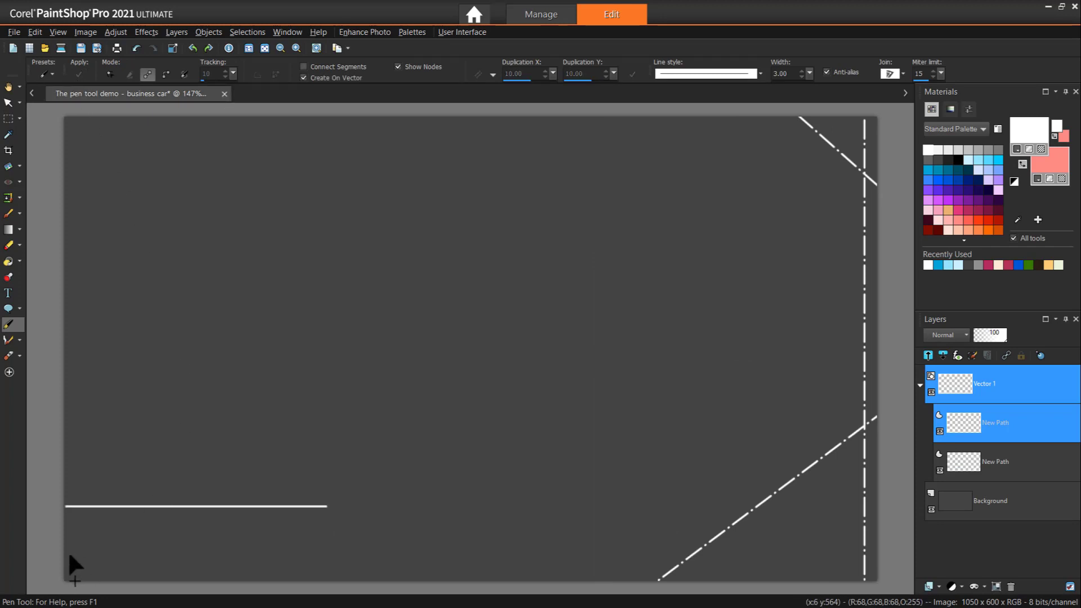
{"action": "left_click_drag", "start_coordinate": [66, 552], "coordinate": [330, 551]}
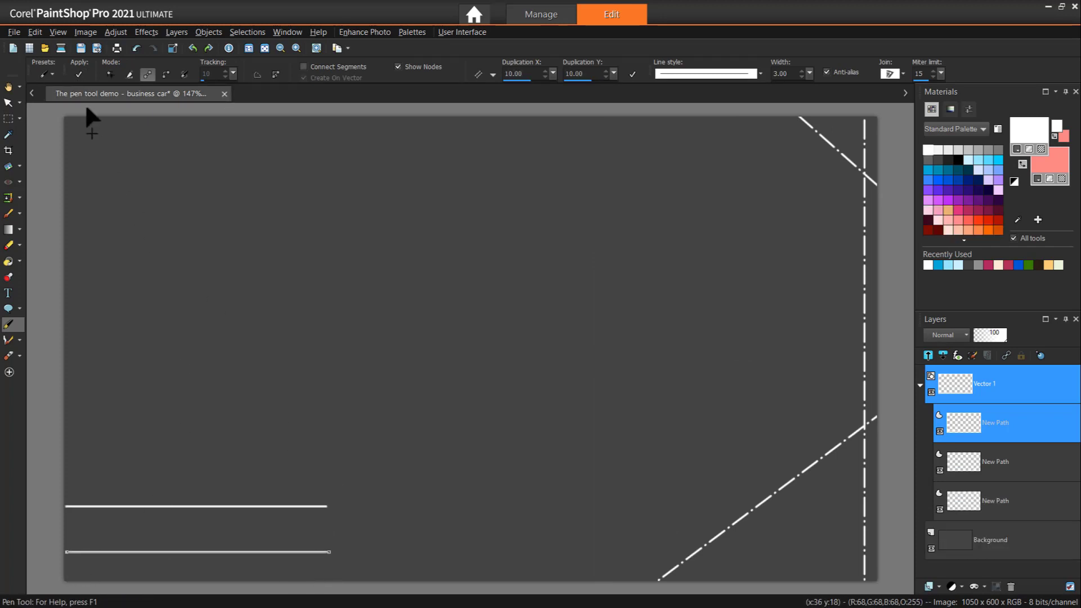
{"action": "left_click", "coordinate": [76, 75]}
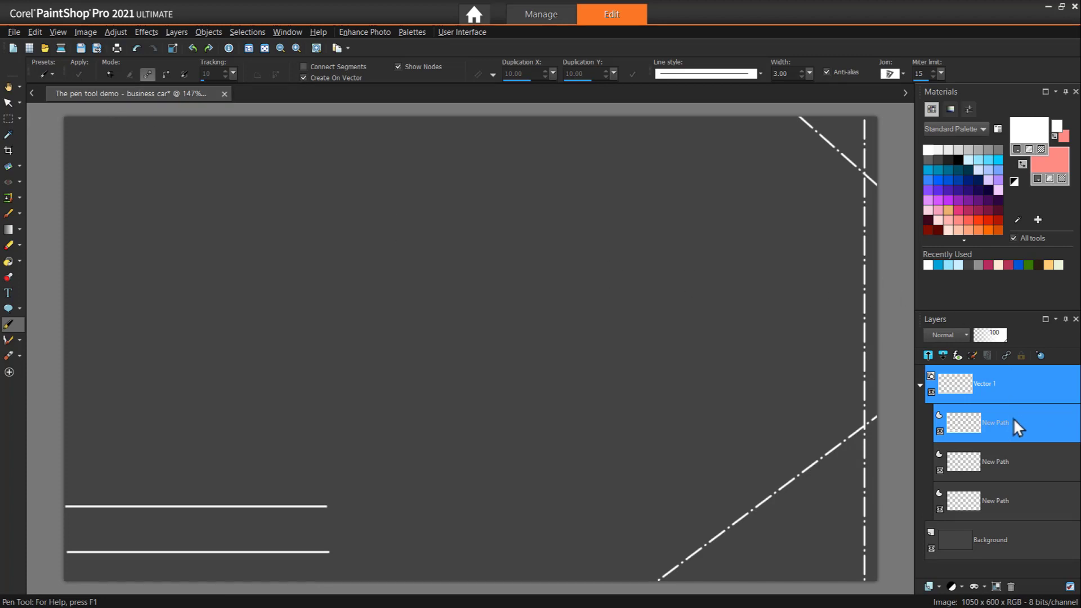
Step: Nudge the lower line down and rotate the upper line into a top-left diagonal
{"action": "left_click", "coordinate": [7, 104]}
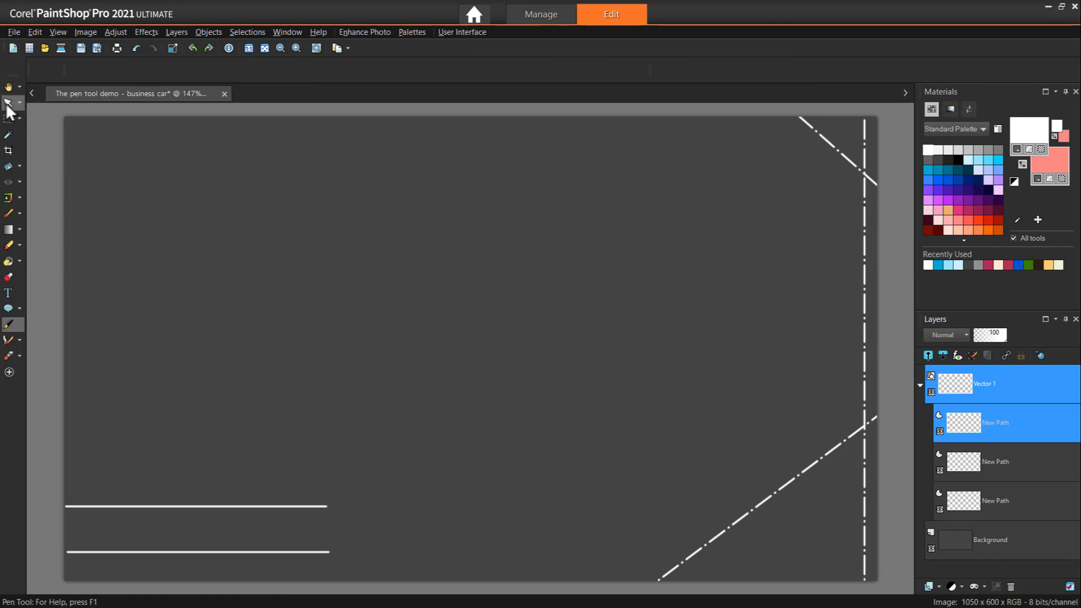
{"action": "left_click", "coordinate": [200, 552]}
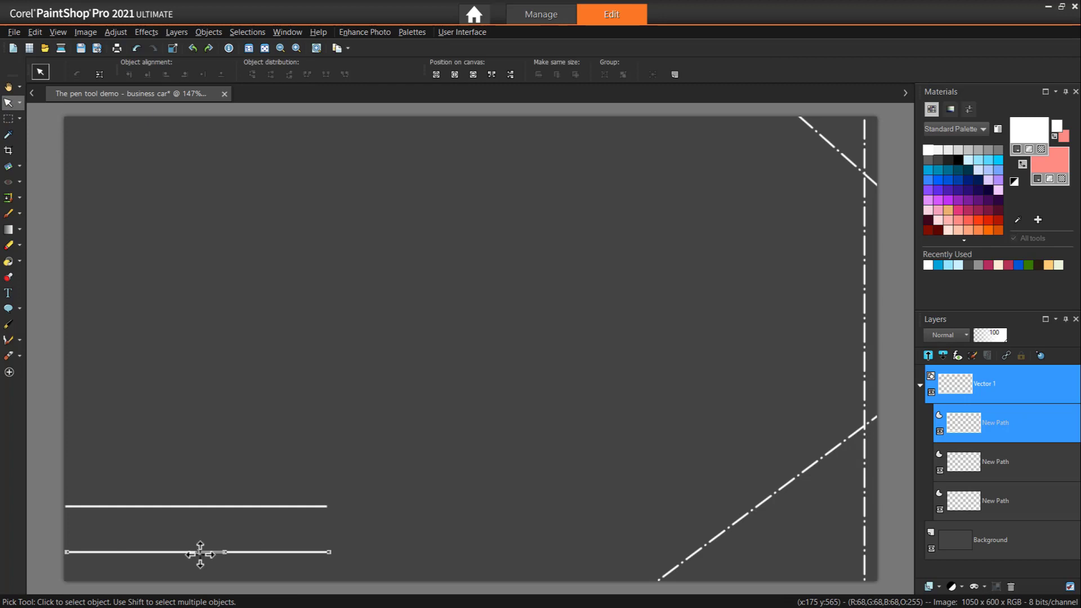
{"action": "left_click_drag", "start_coordinate": [199, 552], "coordinate": [203, 556]}
{"action": "left_click", "coordinate": [209, 505]}
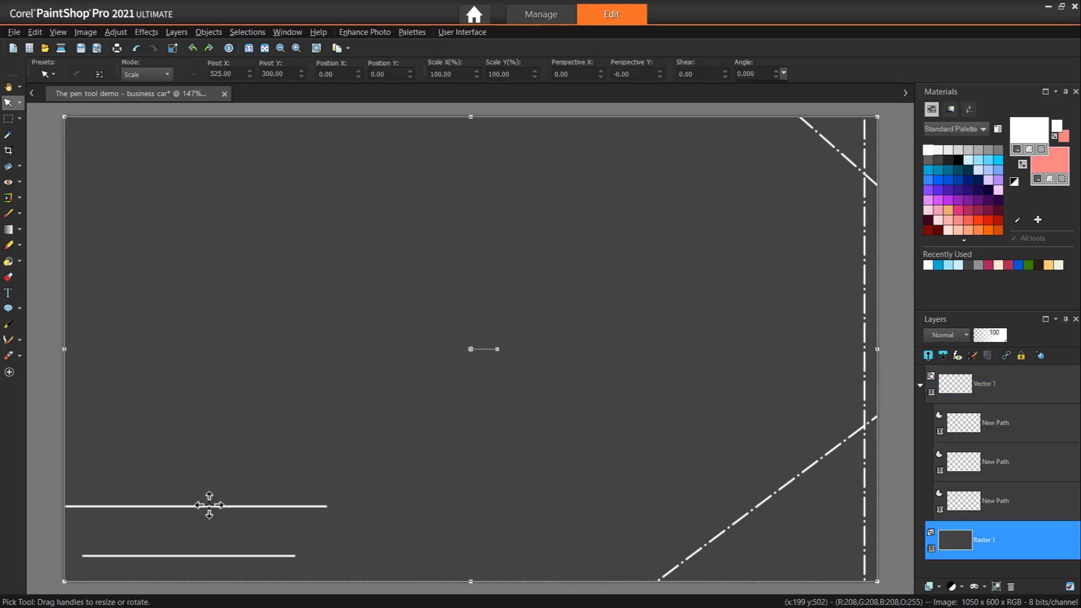
{"action": "left_click", "coordinate": [209, 505]}
{"action": "left_click_drag", "start_coordinate": [218, 501], "coordinate": [147, 173]}
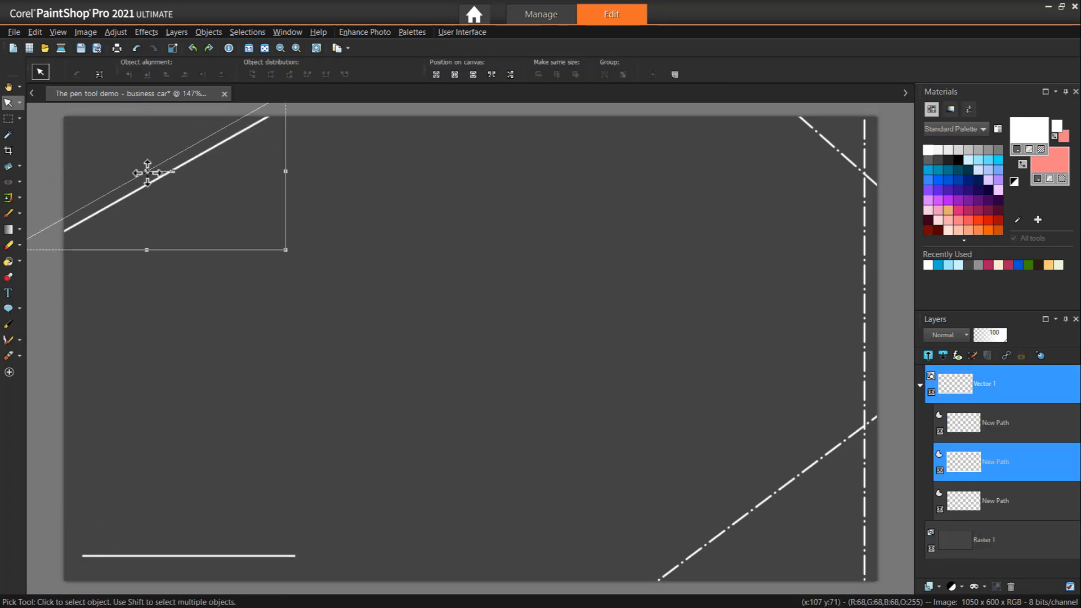
Step: Stretch the bottom line across the card's full bottom edge
{"action": "left_click", "coordinate": [190, 555]}
{"action": "left_click_drag", "start_coordinate": [295, 564], "coordinate": [877, 593]}
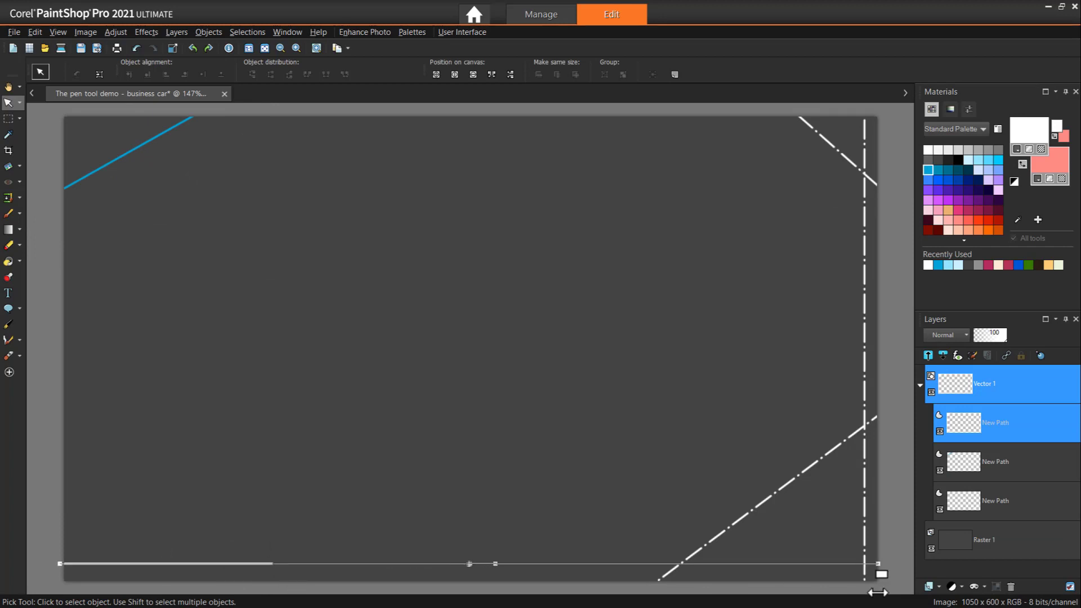
{"action": "left_click_drag", "start_coordinate": [508, 566], "coordinate": [473, 580]}
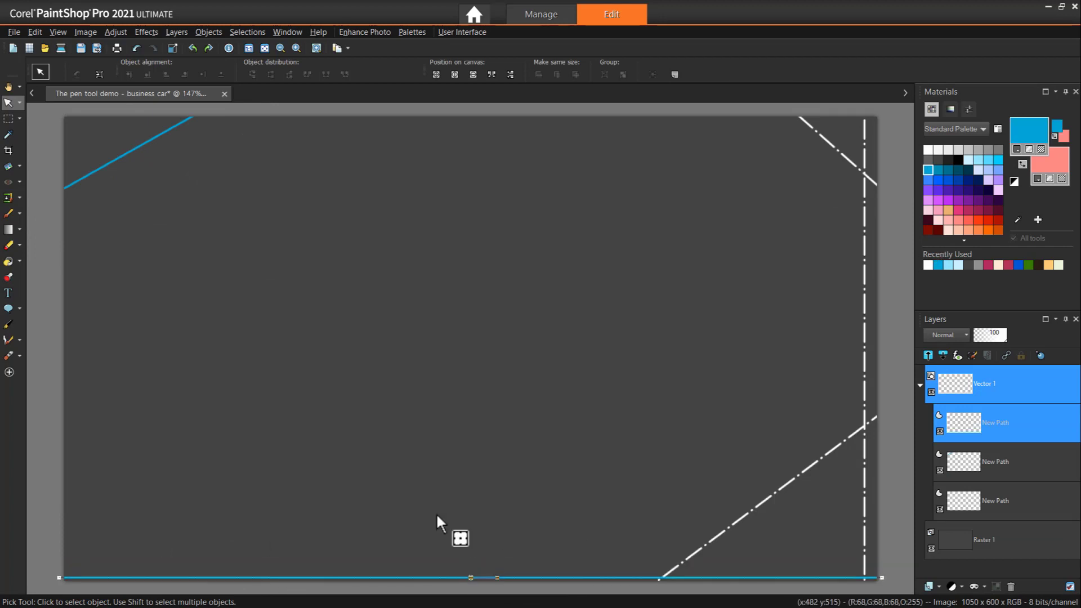
{"action": "left_click", "coordinate": [437, 516]}
{"action": "left_click", "coordinate": [8, 325]}
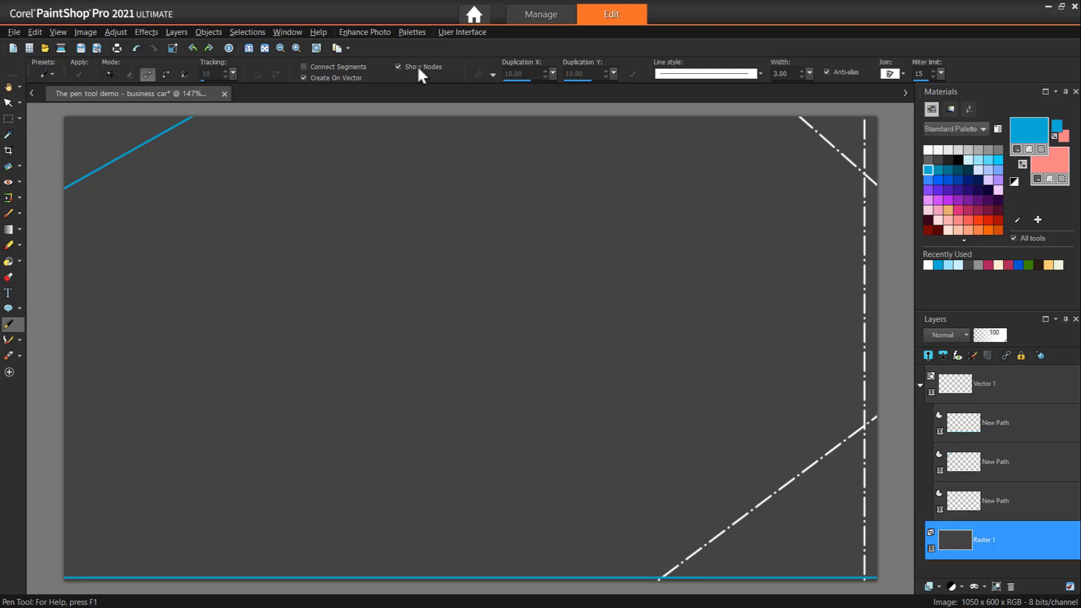
Step: With Connect Segments on, draw a closed white rectangle mid-card and make its fill transparent
{"action": "left_click", "coordinate": [352, 72]}
{"action": "left_click", "coordinate": [928, 150]}
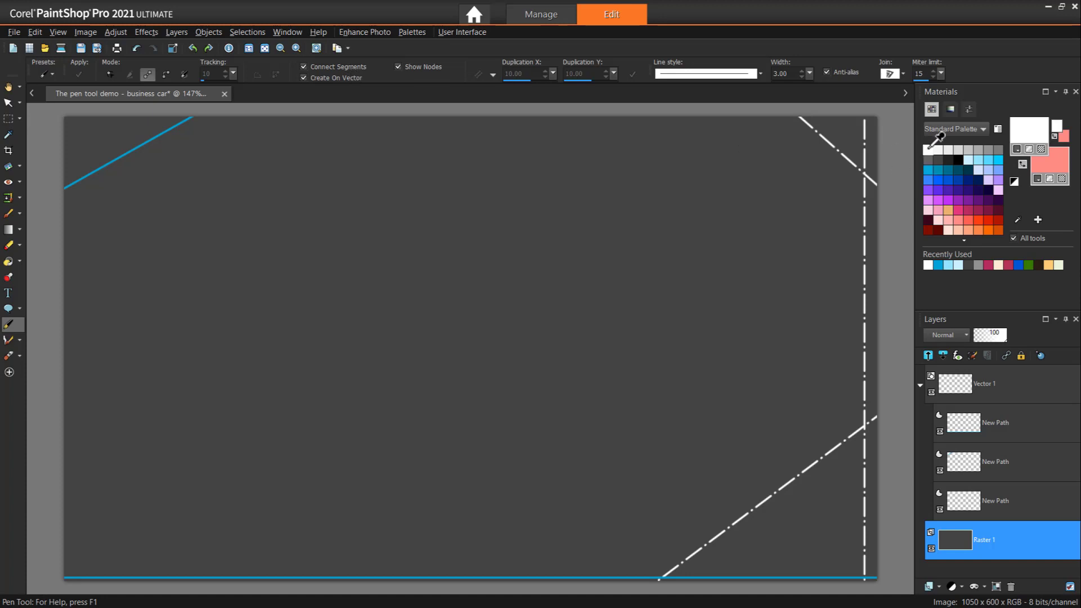
{"action": "left_click", "coordinate": [231, 240]}
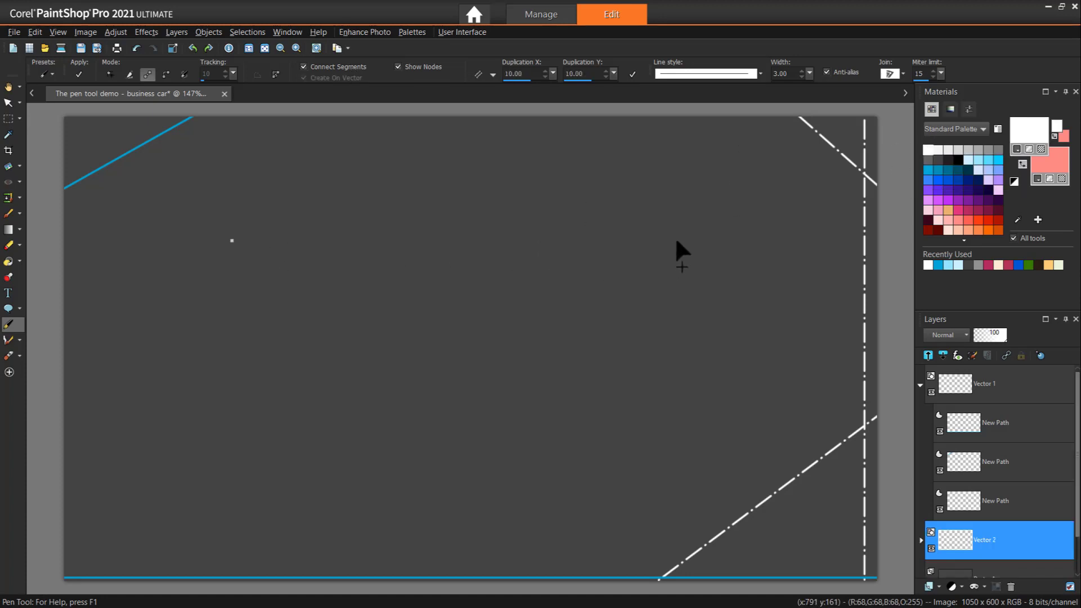
{"action": "left_click_drag", "start_coordinate": [677, 236], "coordinate": [695, 241]}
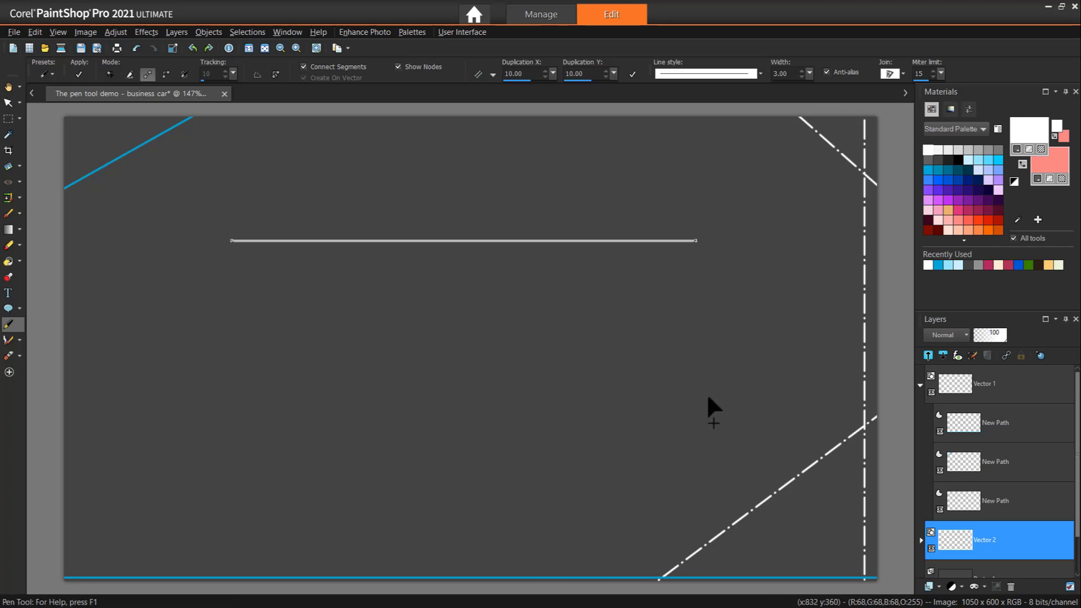
{"action": "left_click_drag", "start_coordinate": [705, 418], "coordinate": [703, 422]}
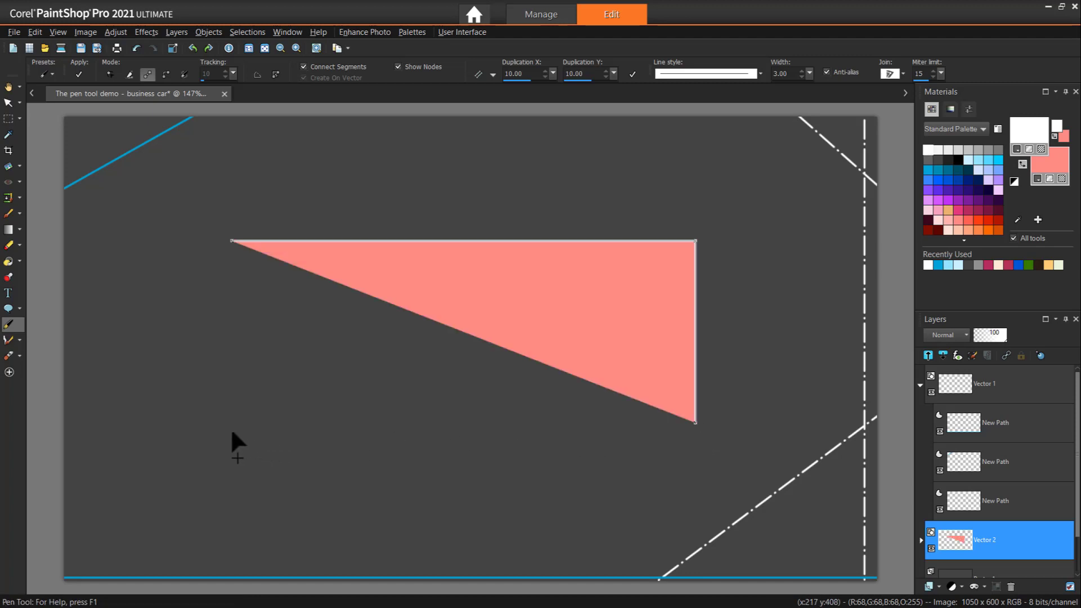
{"action": "left_click_drag", "start_coordinate": [227, 439], "coordinate": [227, 441]}
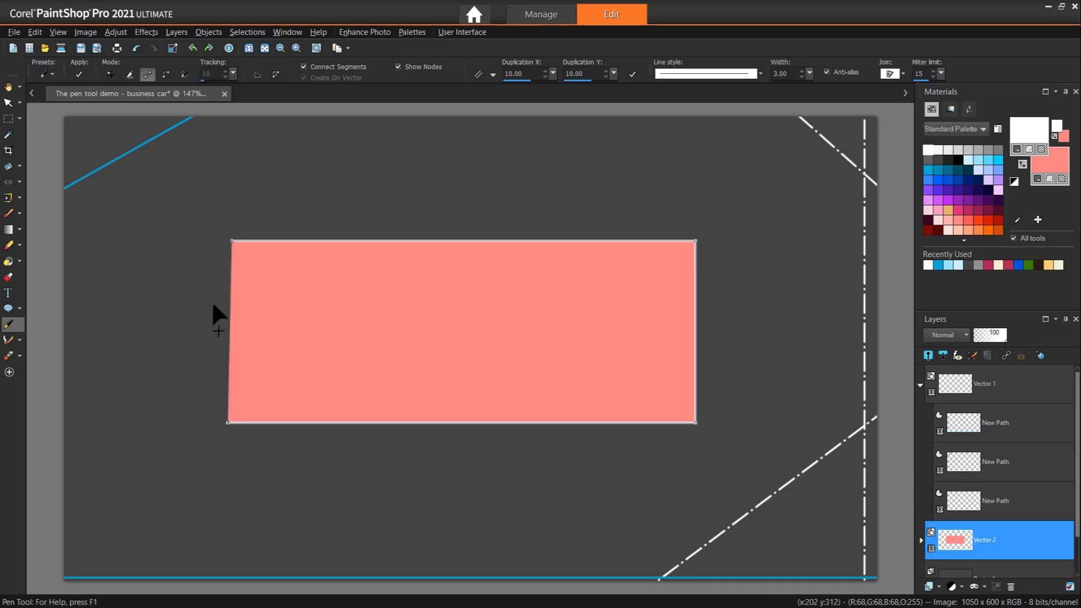
{"action": "left_click", "coordinate": [232, 242]}
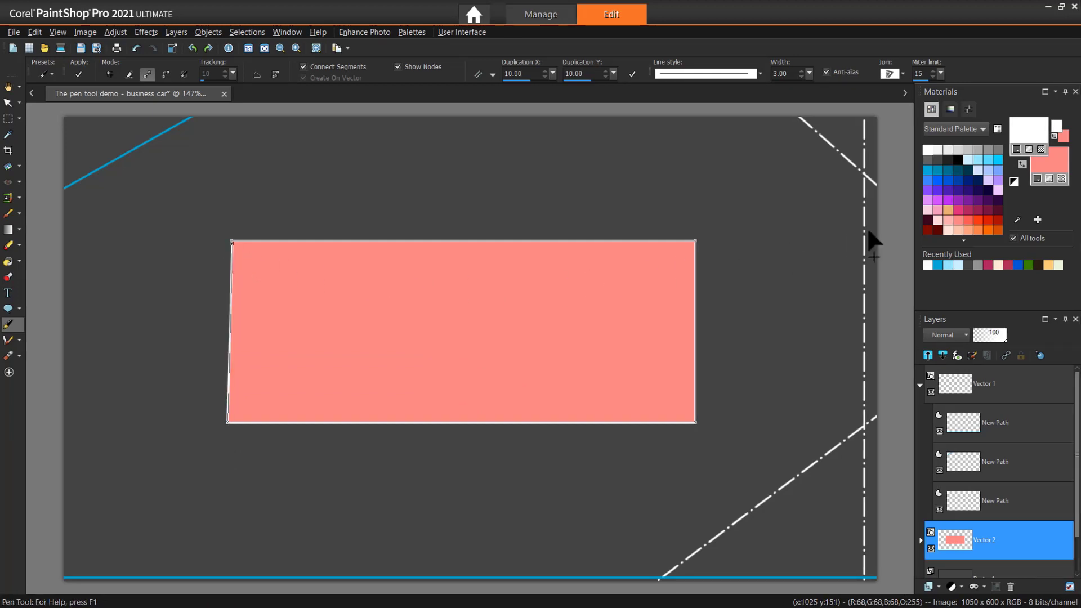
{"action": "left_click", "coordinate": [1062, 179]}
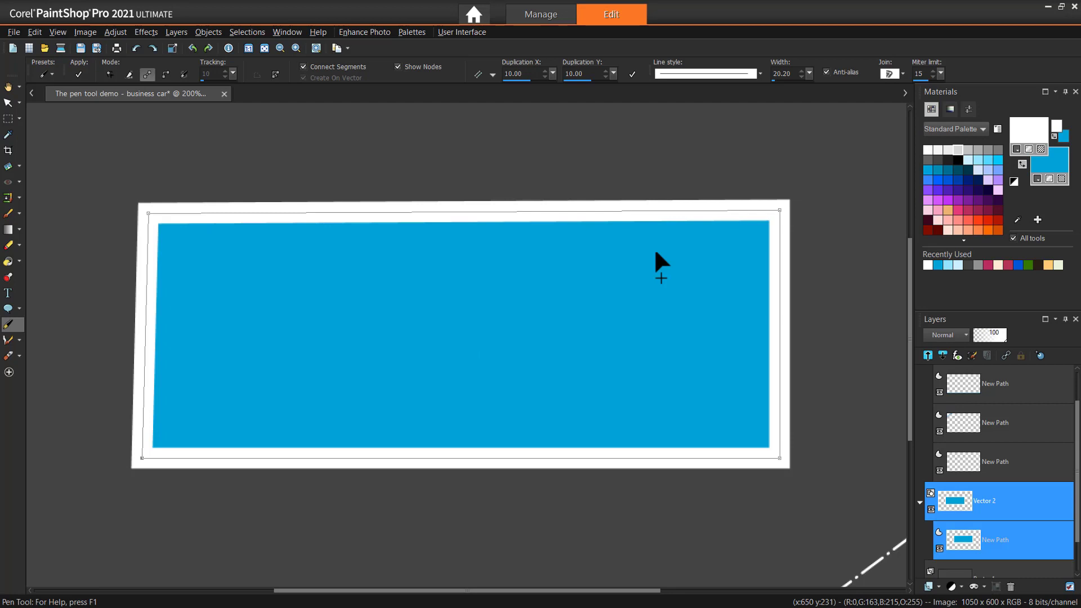
Step: Set the rectangle stroke's corner join to Bevel after trying Round
{"action": "left_click", "coordinate": [889, 73]}
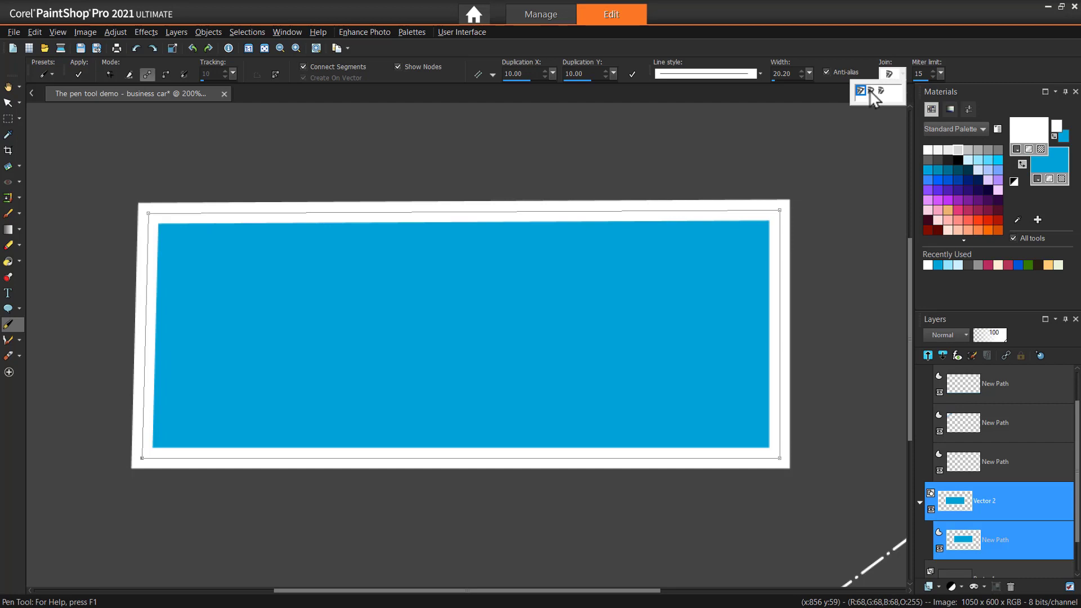
{"action": "left_click", "coordinate": [871, 90]}
{"action": "left_click", "coordinate": [894, 73]}
{"action": "left_click", "coordinate": [883, 89]}
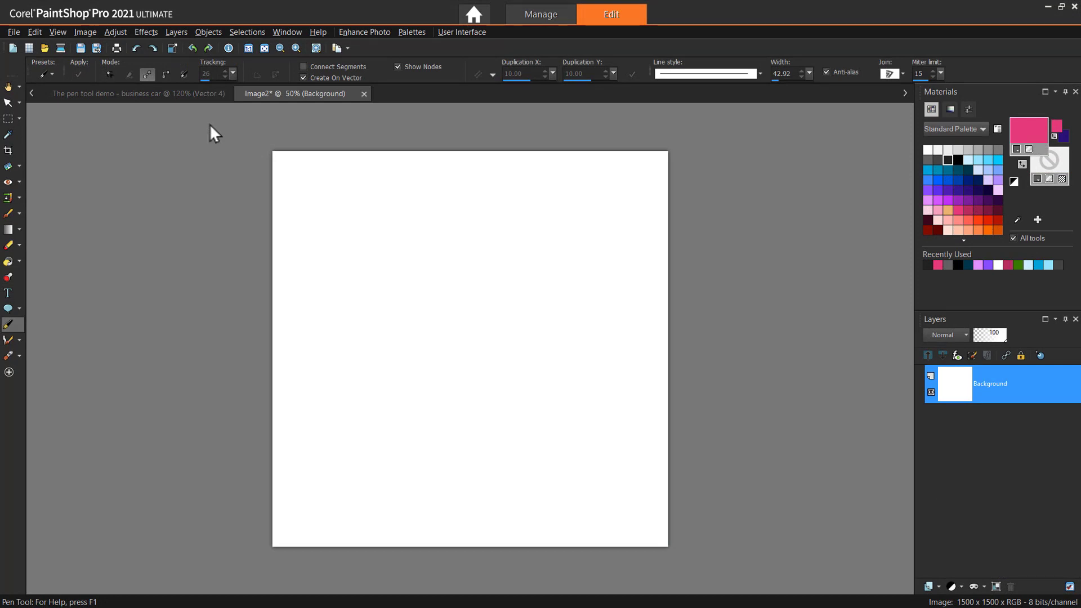
Step: In point-to-point mode, draw a pink diagonal stripe across the top-right corner
{"action": "left_click", "coordinate": [161, 77]}
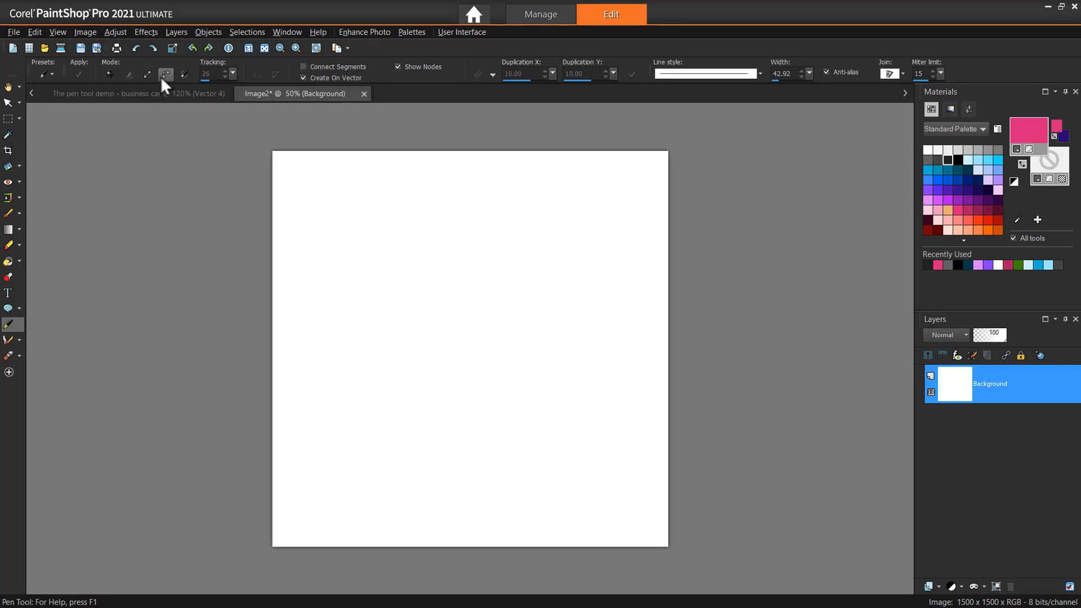
{"action": "left_click", "coordinate": [532, 141]}
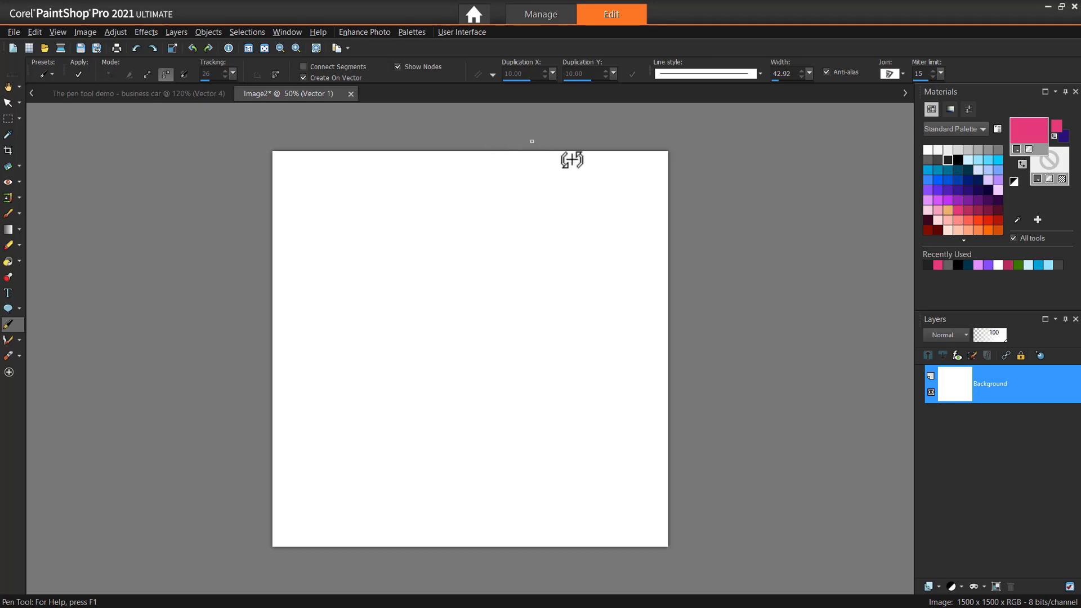
{"action": "left_click", "coordinate": [680, 212]}
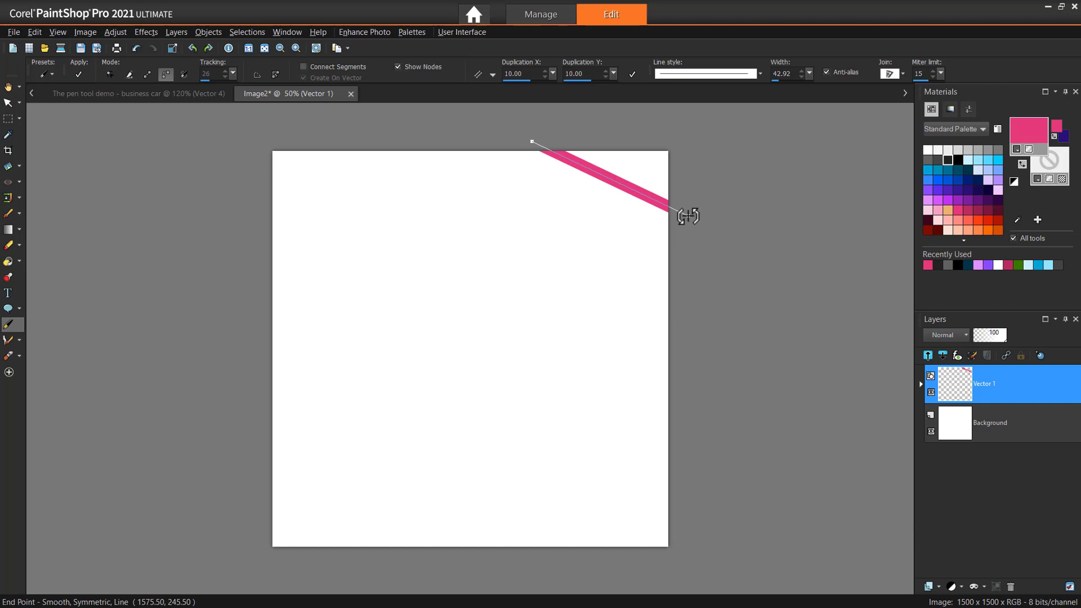
{"action": "left_click", "coordinate": [76, 76]}
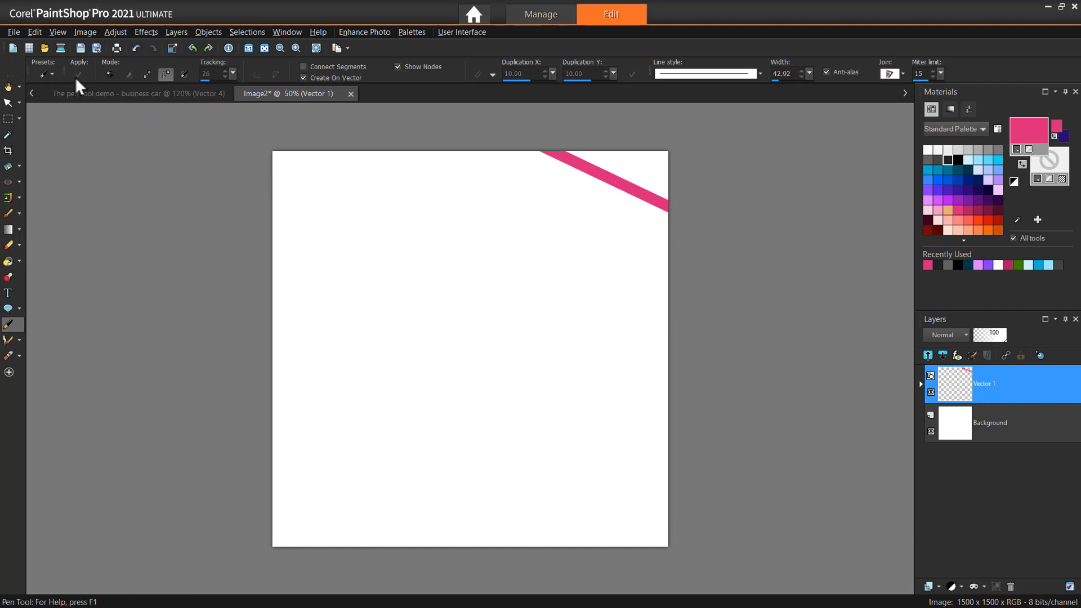
Step: Draw a black curve and close it into a teardrop-shaped outline
{"action": "left_click", "coordinate": [959, 161]}
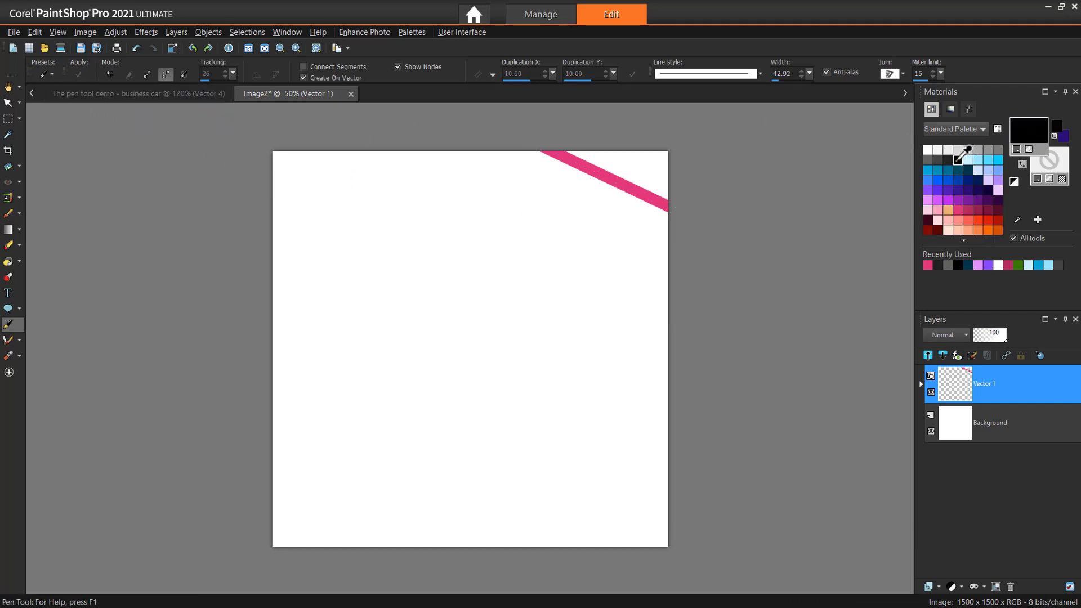
{"action": "left_click", "coordinate": [371, 317]}
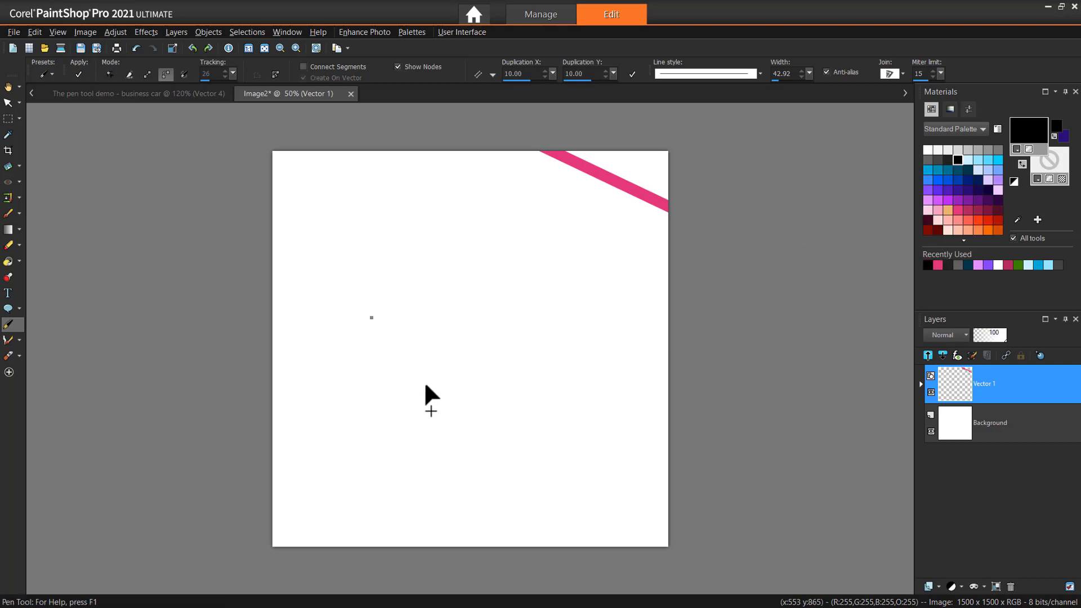
{"action": "mouse_move", "coordinate": [464, 448]}
{"action": "left_mouse_down"}
{"action": "mouse_move", "coordinate": [583, 385]}
{"action": "mouse_move", "coordinate": [710, 192]}
{"action": "mouse_move", "coordinate": [760, 289]}
{"action": "mouse_move", "coordinate": [760, 362]}
{"action": "mouse_move", "coordinate": [743, 385]}
{"action": "left_mouse_up"}
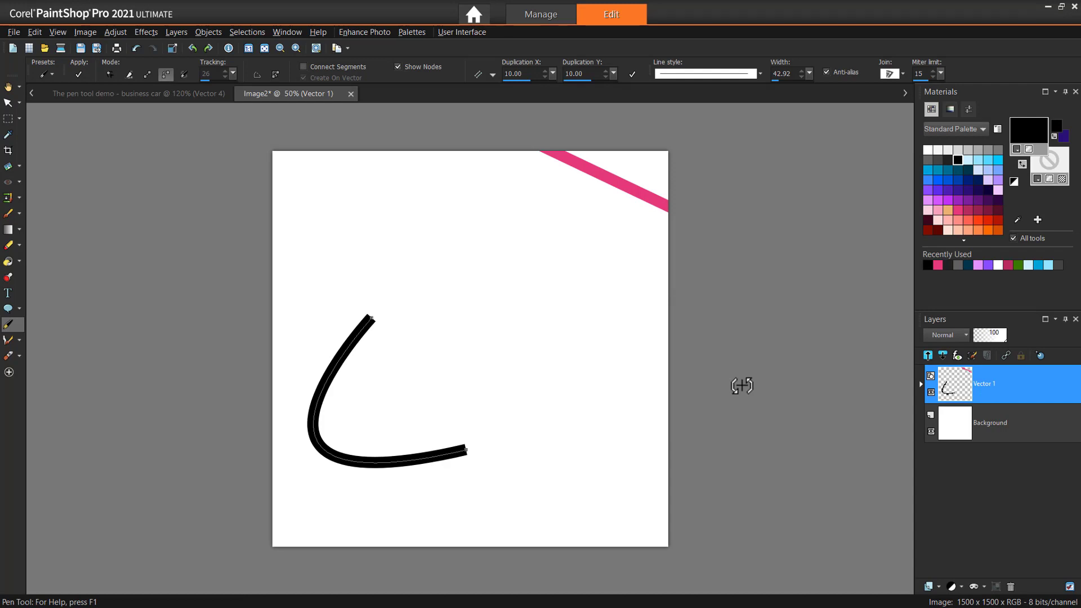
{"action": "left_click", "coordinate": [275, 74]}
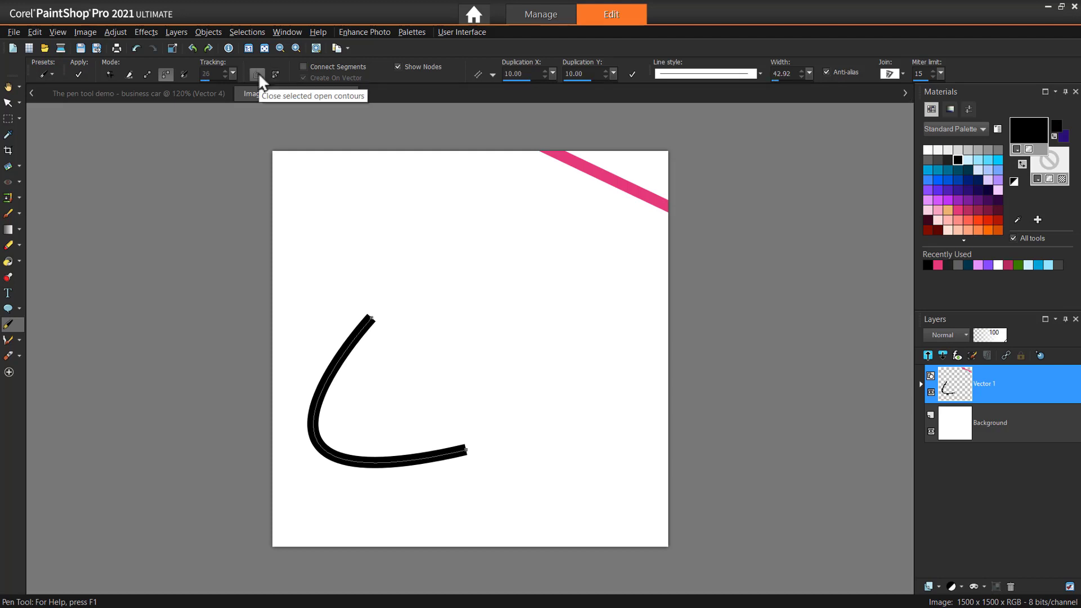
{"action": "left_click", "coordinate": [258, 73]}
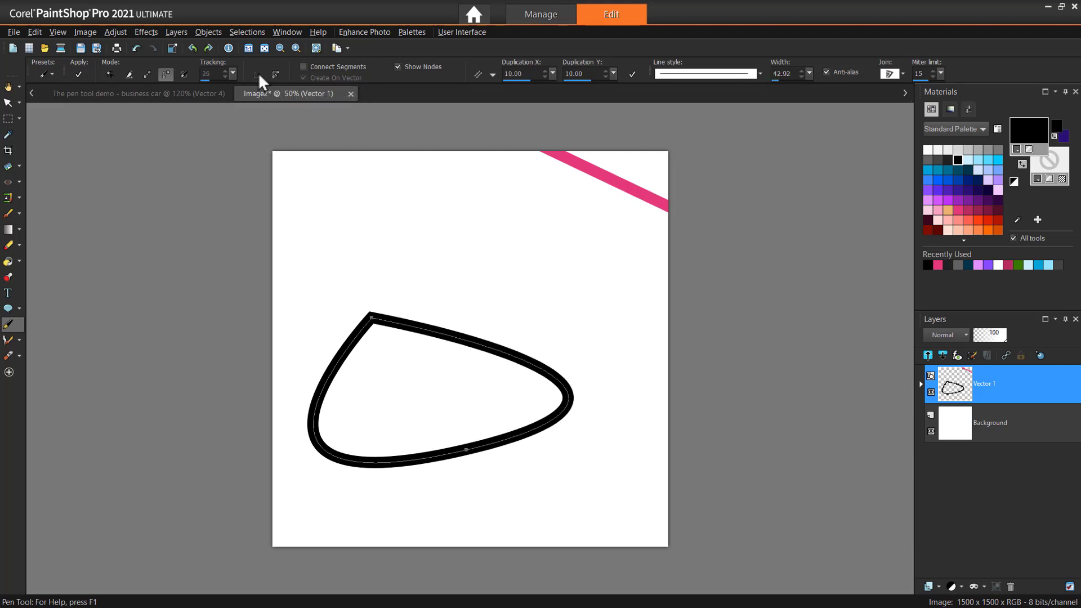
{"action": "left_click", "coordinate": [75, 74]}
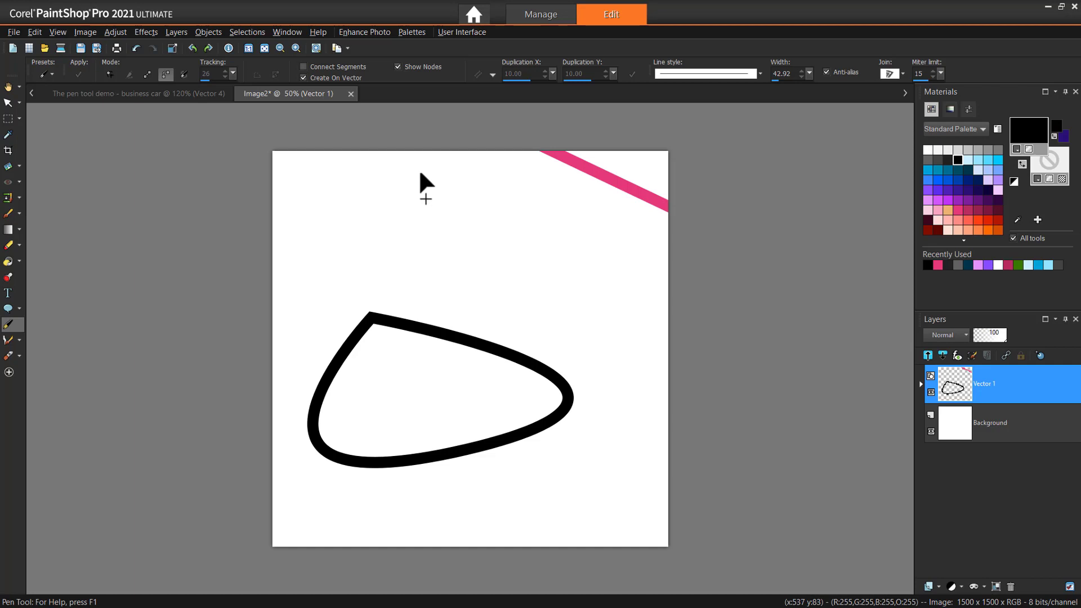
Step: Draw two curved black strokes on the upper canvas
{"action": "left_click_drag", "start_coordinate": [431, 179], "coordinate": [573, 285]}
{"action": "left_click_drag", "start_coordinate": [507, 265], "coordinate": [606, 241]}
{"action": "left_click_drag", "start_coordinate": [384, 170], "coordinate": [287, 245]}
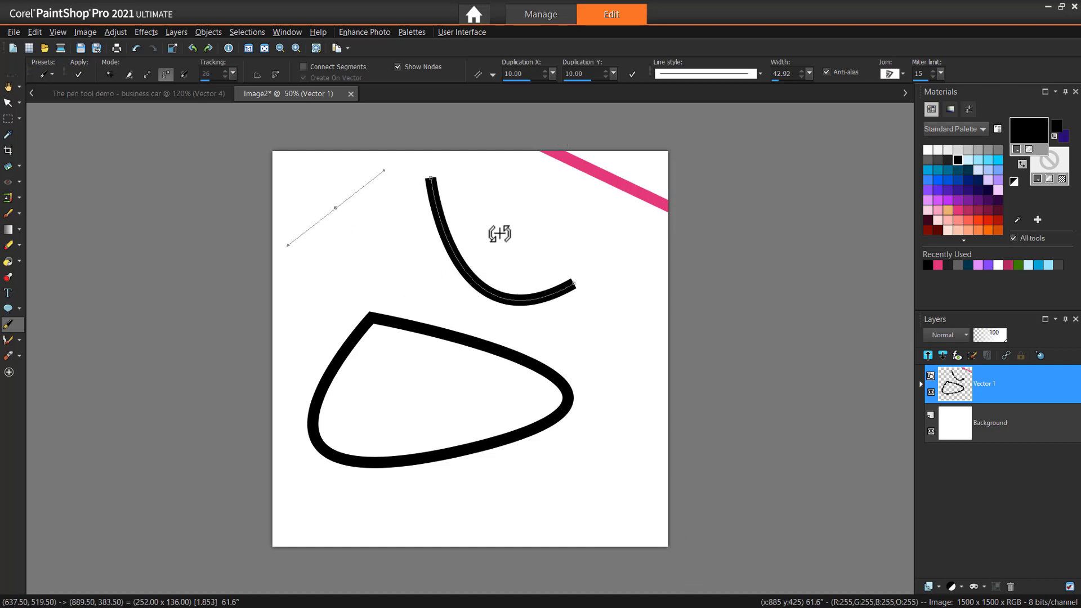
{"action": "left_click_drag", "start_coordinate": [442, 289], "coordinate": [413, 334]}
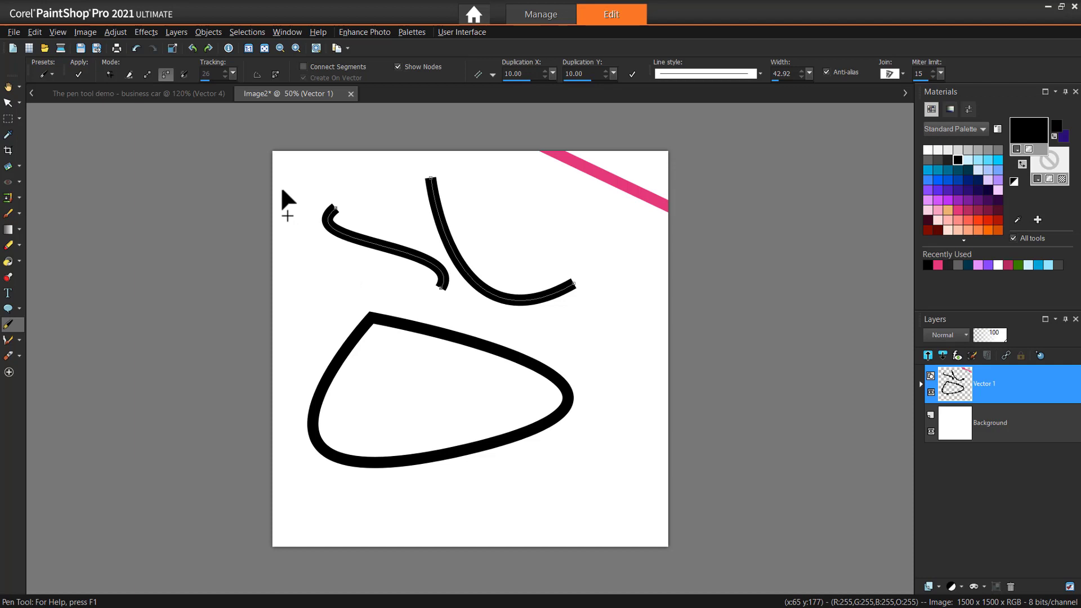
{"action": "left_click", "coordinate": [78, 74]}
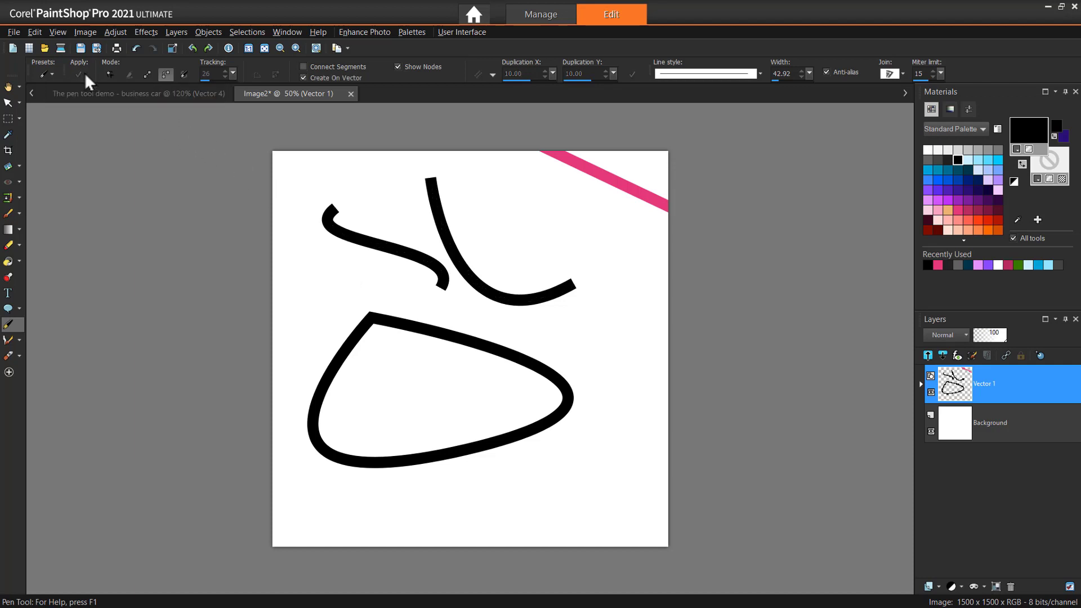
Step: Freehand-draw wavy purple lines with tracking 13 around the black shape
{"action": "left_click", "coordinate": [184, 74]}
{"action": "left_click", "coordinate": [928, 190]}
{"action": "mouse_move", "coordinate": [621, 291]}
{"action": "left_mouse_down"}
{"action": "mouse_move", "coordinate": [643, 322]}
{"action": "mouse_move", "coordinate": [624, 369]}
{"action": "mouse_move", "coordinate": [641, 406]}
{"action": "mouse_move", "coordinate": [623, 427]}
{"action": "left_mouse_up"}
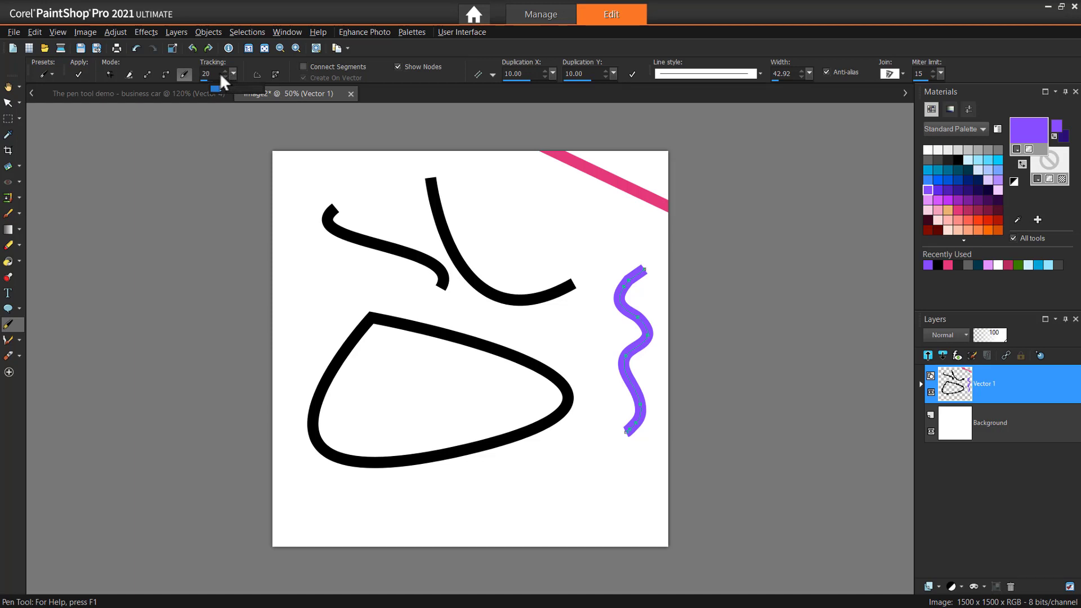
{"action": "left_click", "coordinate": [217, 73]}
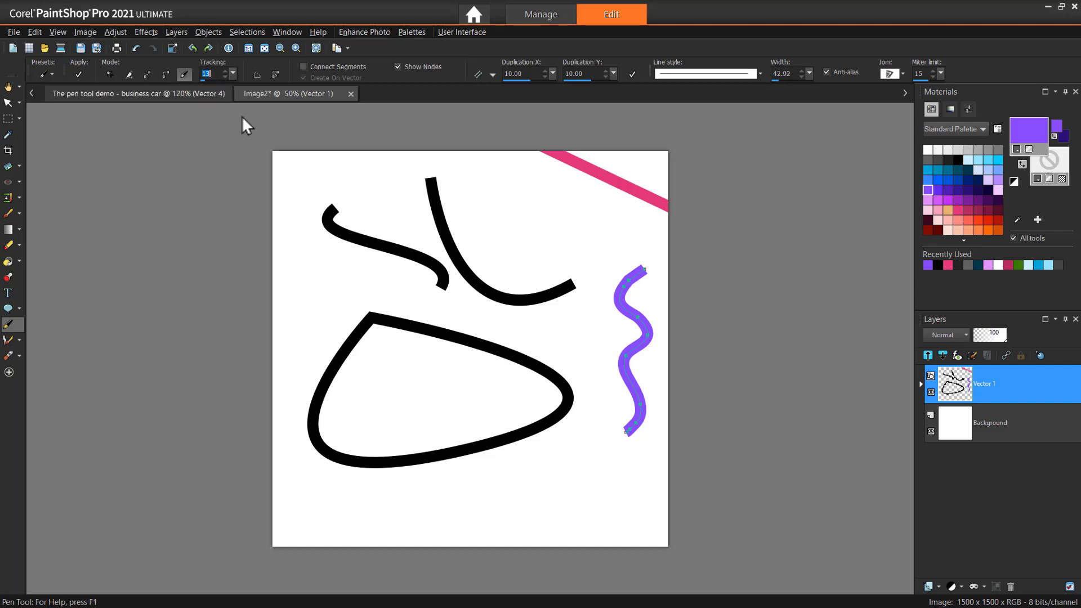
{"action": "mouse_move", "coordinate": [319, 252]}
{"action": "left_mouse_down"}
{"action": "mouse_move", "coordinate": [301, 284]}
{"action": "mouse_move", "coordinate": [336, 349]}
{"action": "mouse_move", "coordinate": [307, 421]}
{"action": "mouse_move", "coordinate": [330, 483]}
{"action": "mouse_move", "coordinate": [565, 519]}
{"action": "mouse_move", "coordinate": [580, 480]}
{"action": "left_mouse_up"}
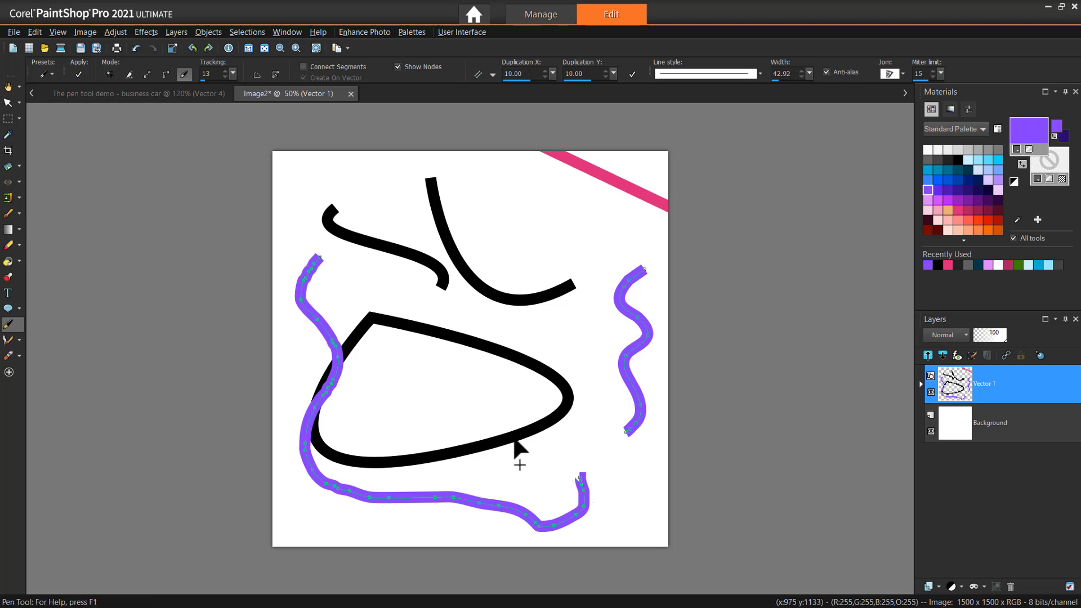
{"action": "left_click", "coordinate": [79, 74]}
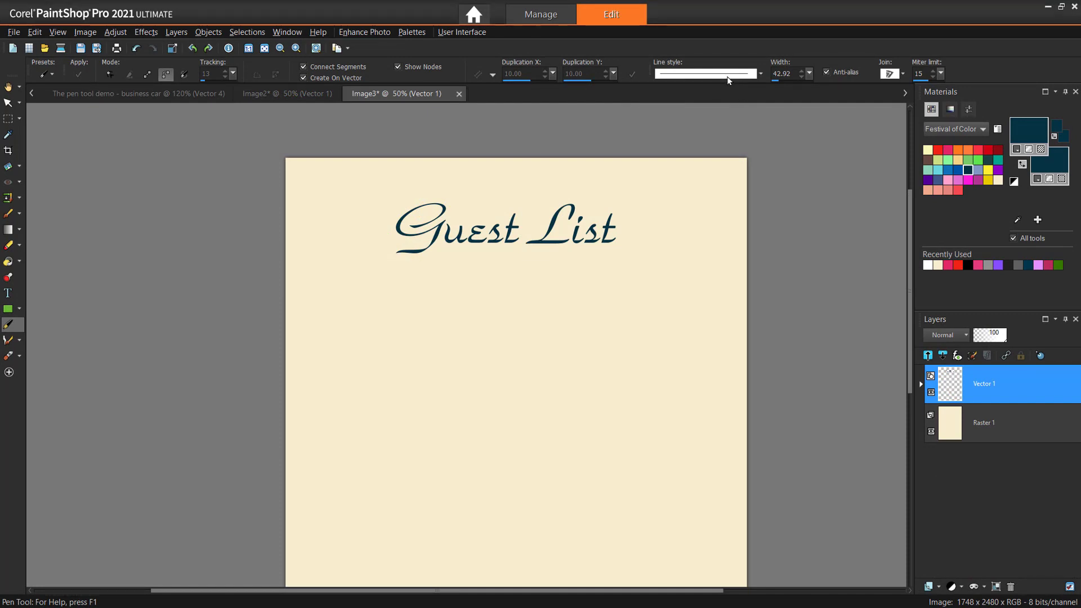
Step: Start a custom line style and add four dash segments to its pattern
{"action": "left_click", "coordinate": [728, 80]}
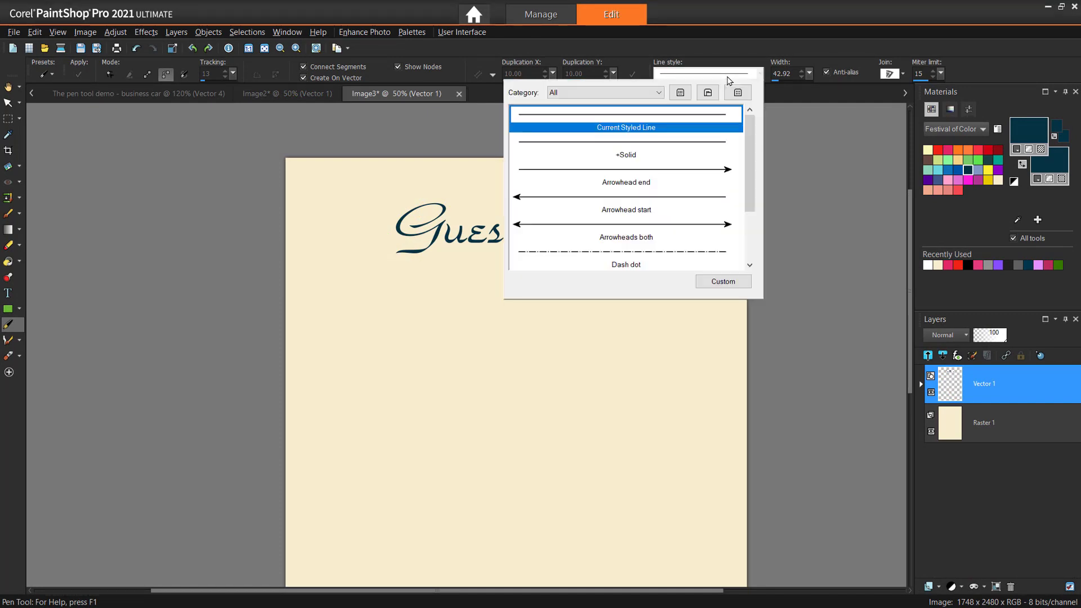
{"action": "left_click", "coordinate": [724, 281]}
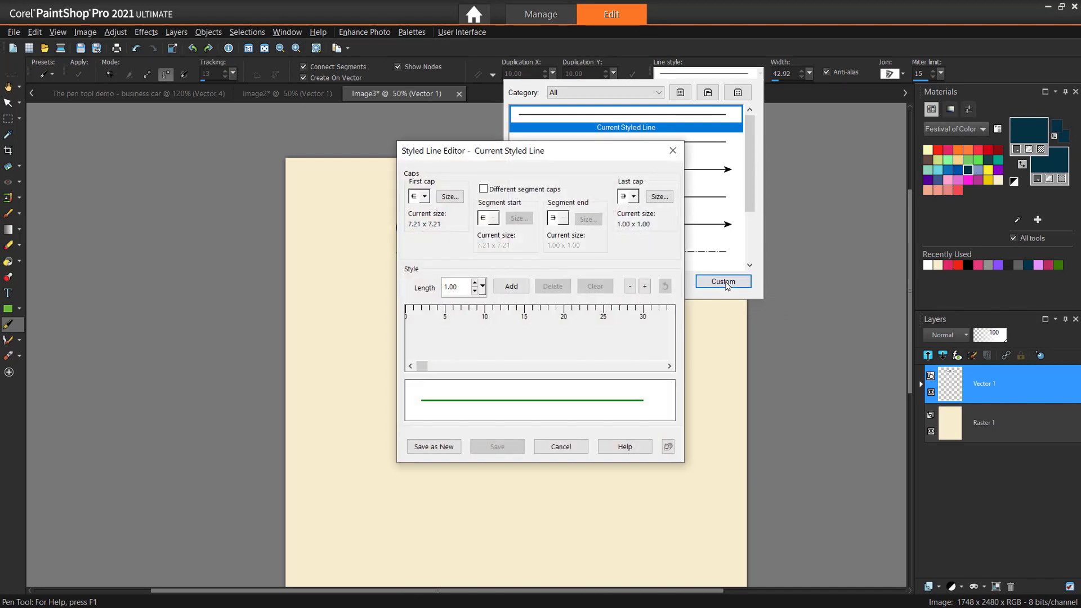
{"action": "left_click", "coordinate": [511, 287]}
{"action": "left_click", "coordinate": [511, 286]}
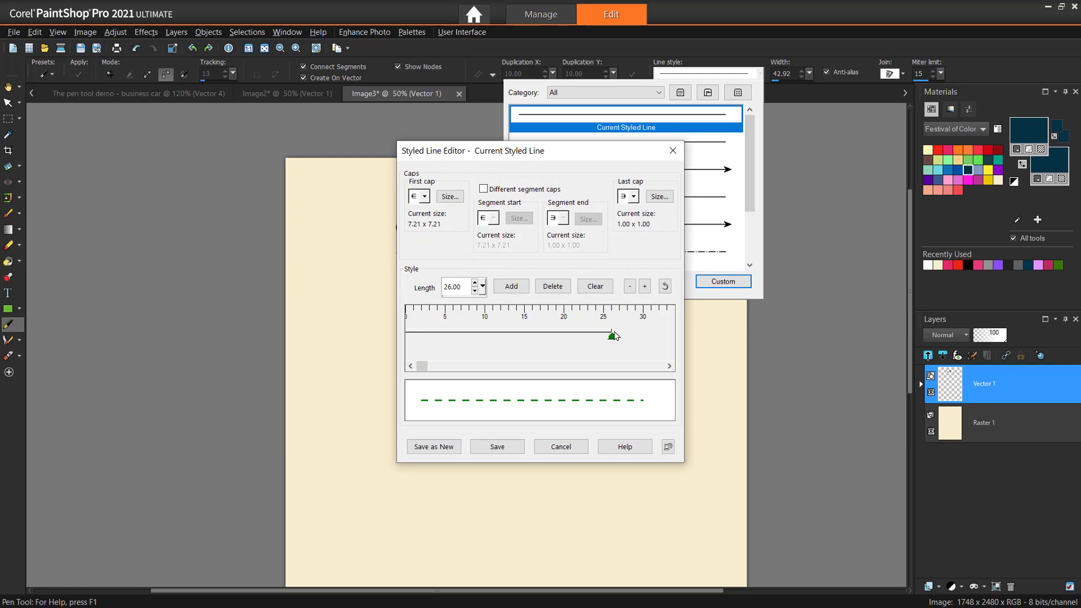
{"action": "left_click", "coordinate": [511, 287]}
{"action": "left_click", "coordinate": [512, 286]}
Step: Give the pattern decorative first, segment-start (1.40) and last caps
{"action": "left_click", "coordinate": [424, 196]}
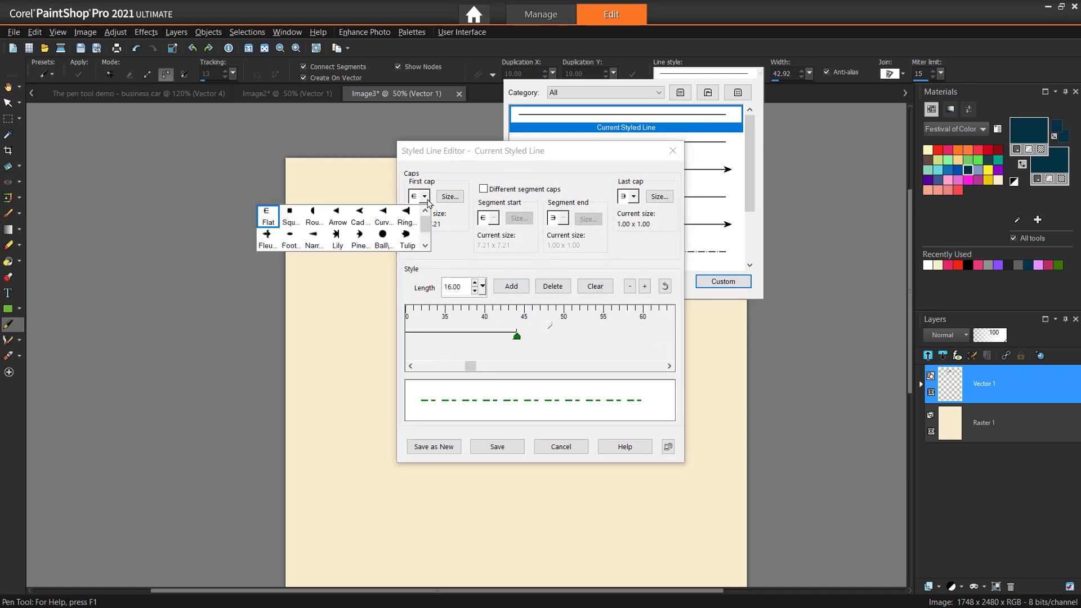
{"action": "left_click", "coordinate": [337, 226]}
{"action": "left_click", "coordinate": [510, 375]}
{"action": "left_click", "coordinate": [483, 189]}
{"action": "left_click", "coordinate": [494, 218]}
{"action": "left_click", "coordinate": [480, 259]}
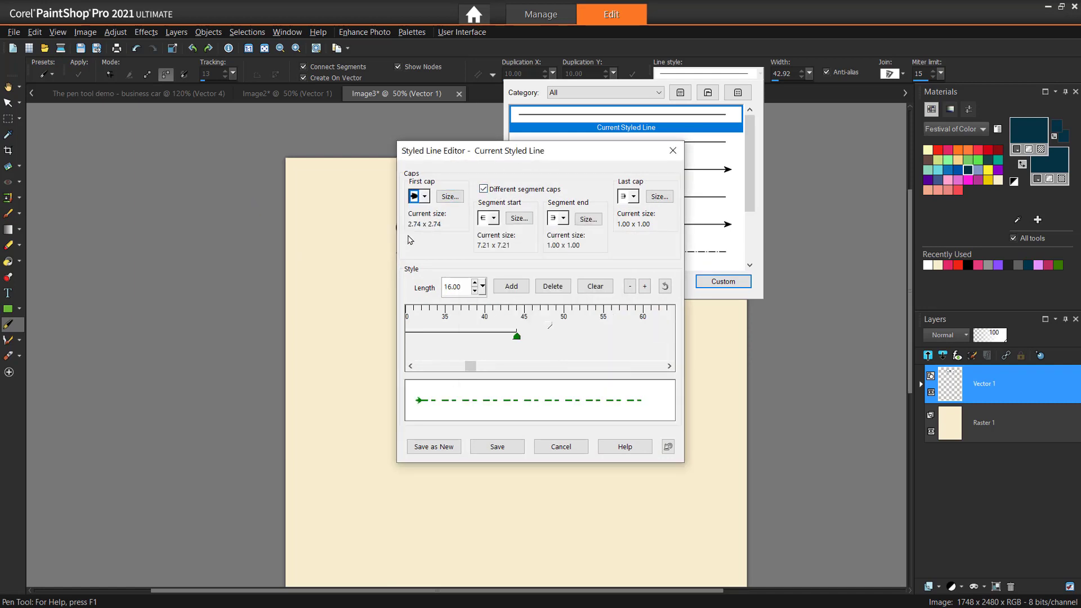
{"action": "left_click", "coordinate": [634, 196]}
{"action": "left_click", "coordinate": [620, 241]}
Step: Save the pattern as a new line style named Tulip Line
{"action": "left_click", "coordinate": [454, 447]}
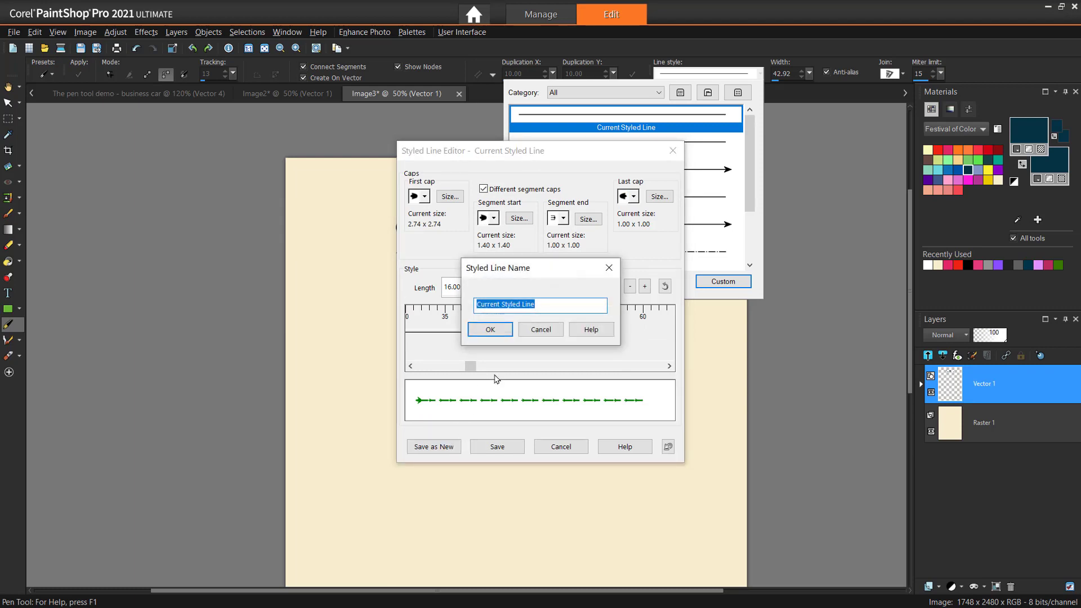
{"action": "type", "text": "Tiny Line"}
{"action": "left_click", "coordinate": [489, 329]}
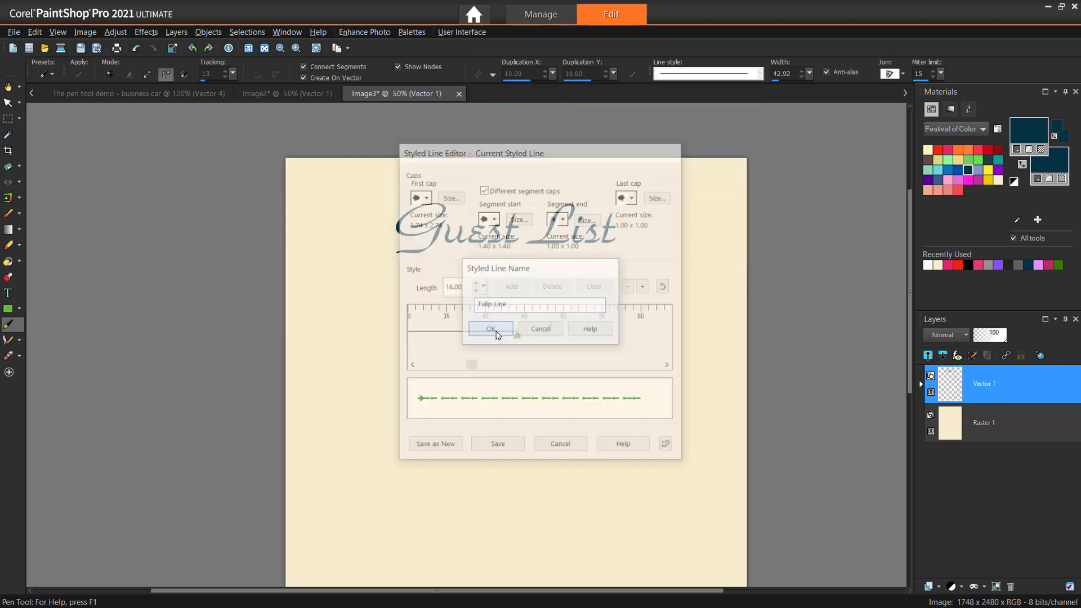
Step: Draw a Tulip Line style line across the top of the Guest List page
{"action": "left_click", "coordinate": [754, 79]}
{"action": "scroll", "coordinate": [732, 236], "scroll_direction": "down", "scroll_amount": 5}
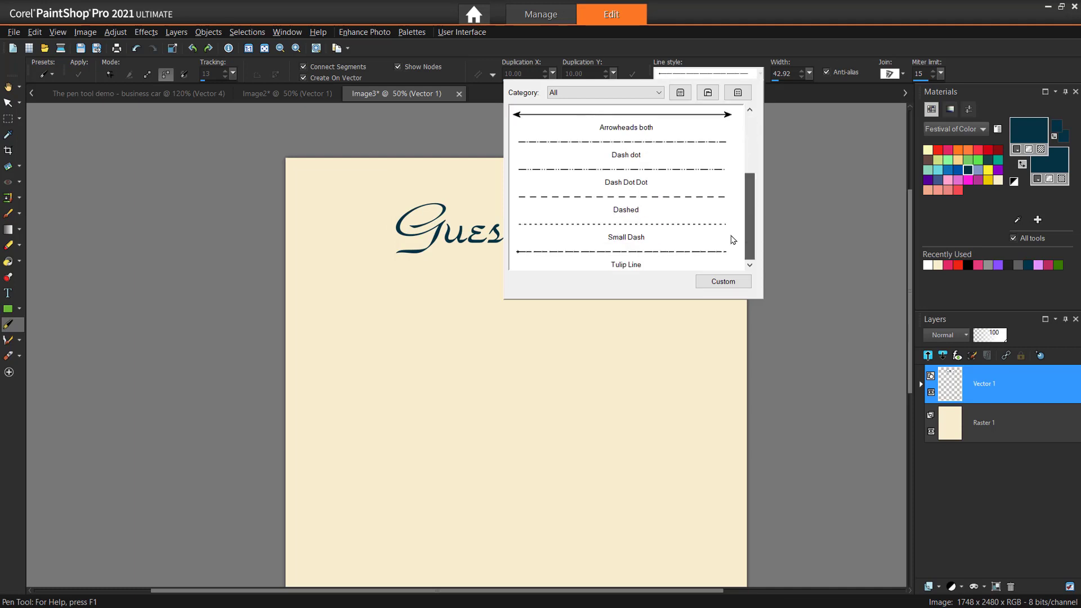
{"action": "left_click", "coordinate": [698, 262]}
{"action": "left_click", "coordinate": [335, 177]}
{"action": "left_click", "coordinate": [690, 177]}
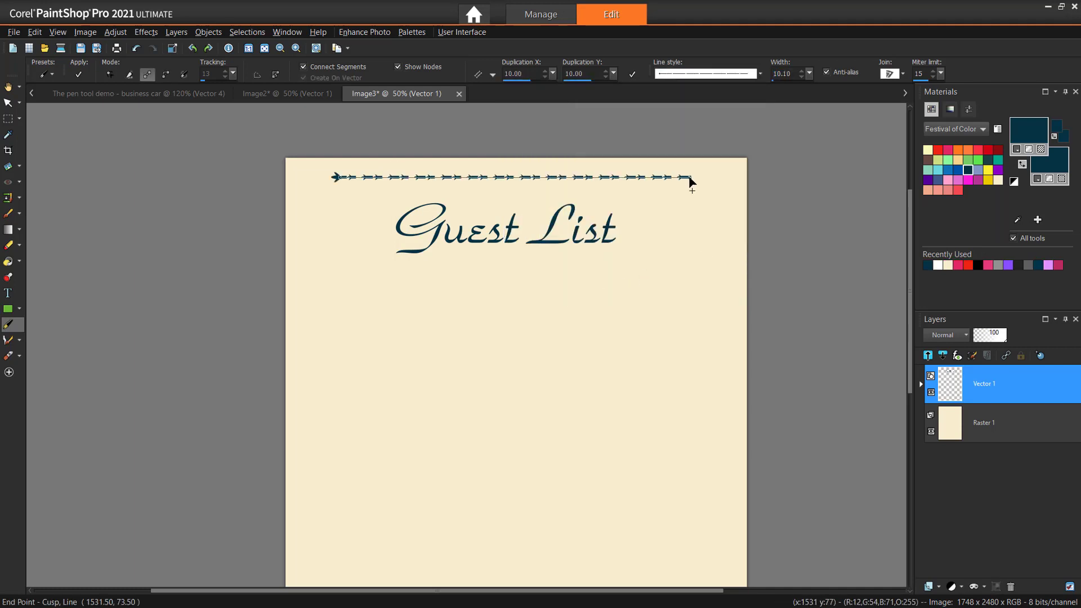
Step: Make the existing top border much wider and give it a dash-dot line style
{"action": "left_click", "coordinate": [111, 75]}
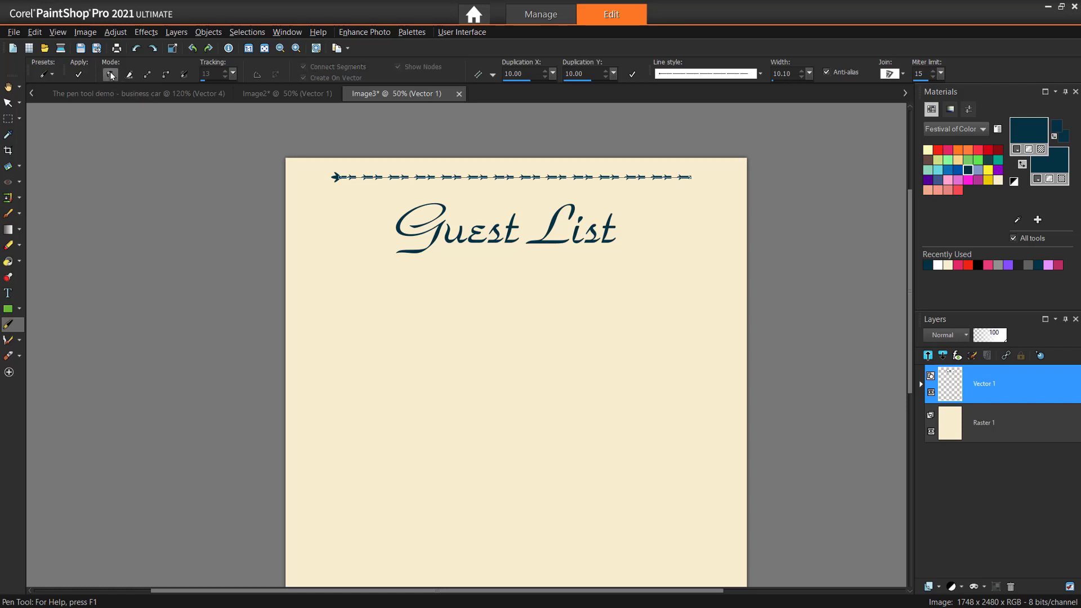
{"action": "left_click", "coordinate": [813, 75]}
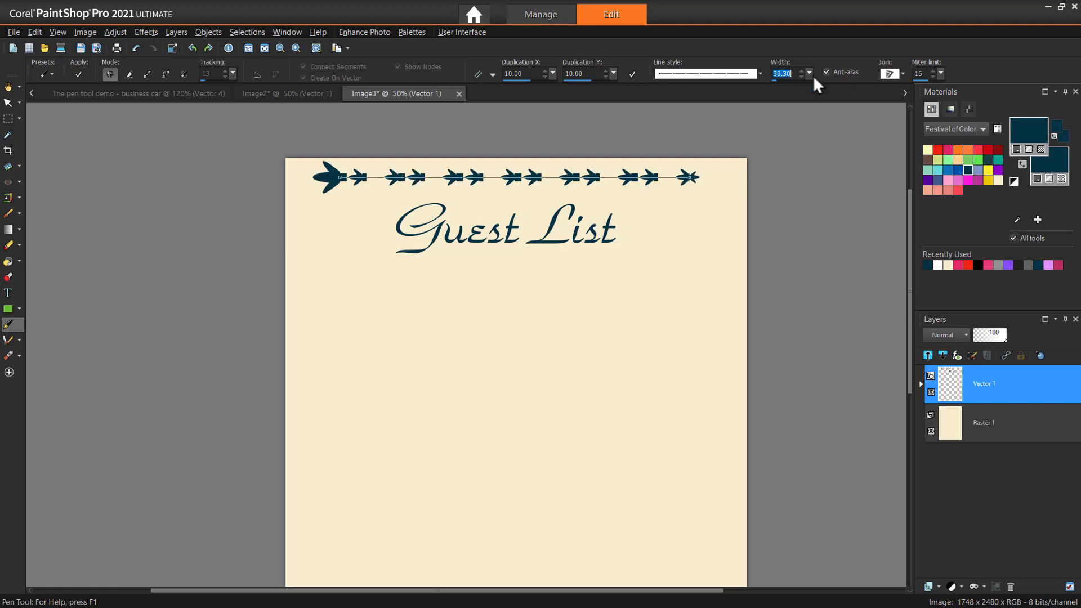
{"action": "left_click", "coordinate": [760, 73]}
{"action": "left_click", "coordinate": [688, 231]}
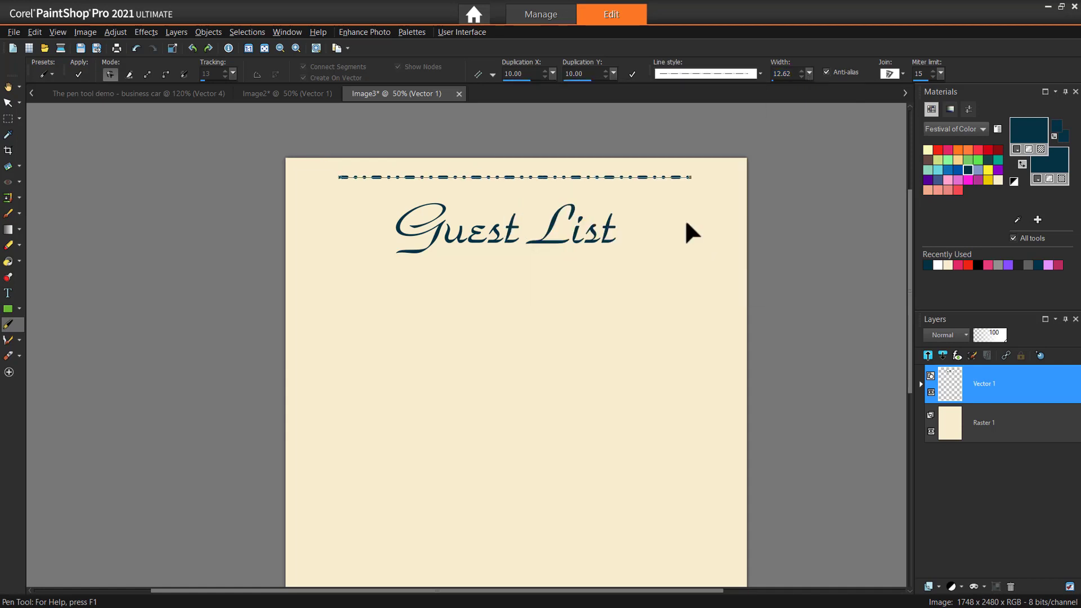
{"action": "left_click", "coordinate": [957, 179]}
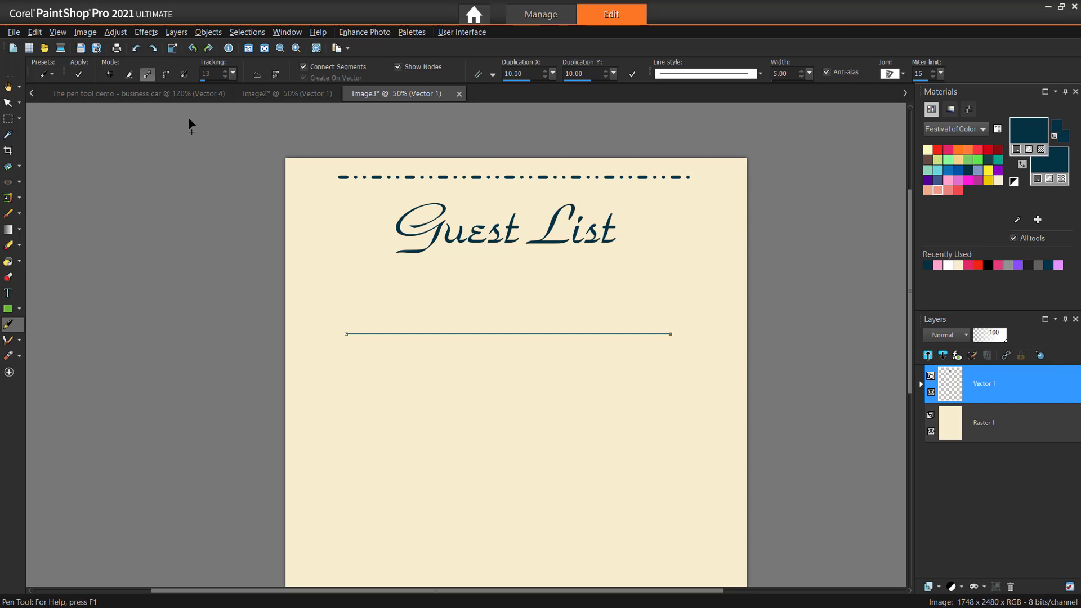
Step: Cut the thin line under 'Guest List' in two with Knife mode, then return to the Pick tool
{"action": "left_click", "coordinate": [129, 73]}
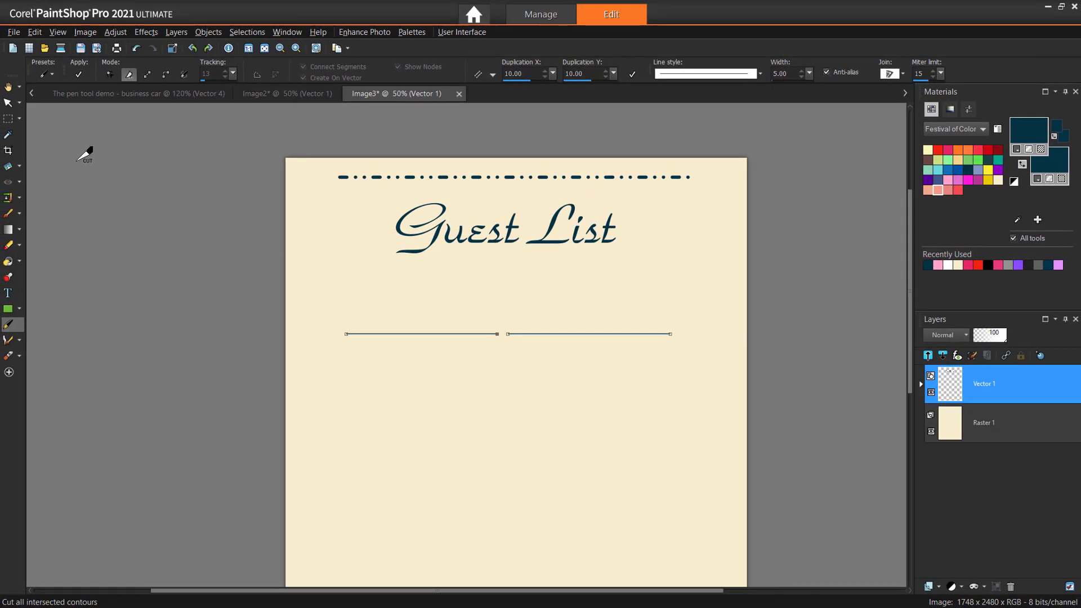
{"action": "left_click", "coordinate": [8, 102]}
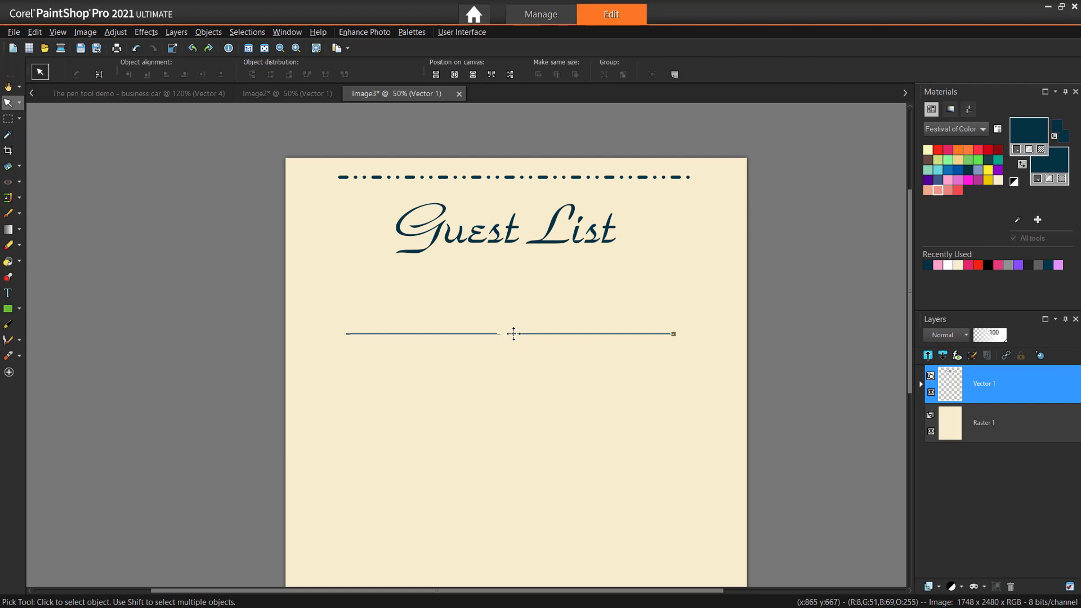
Step: Deselect the split line by clicking empty canvas
{"action": "left_click", "coordinate": [536, 374]}
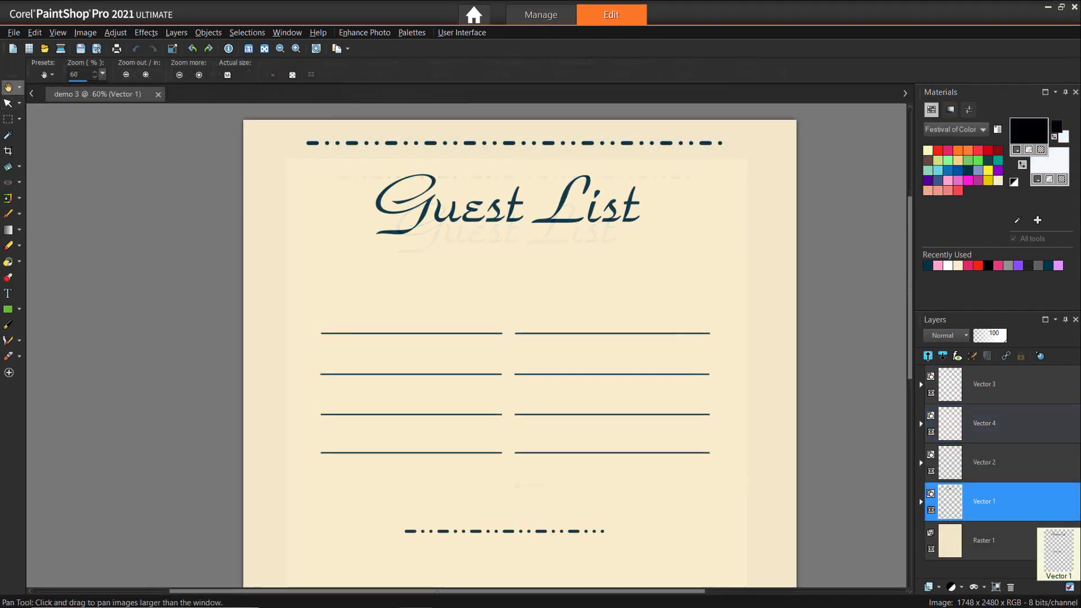